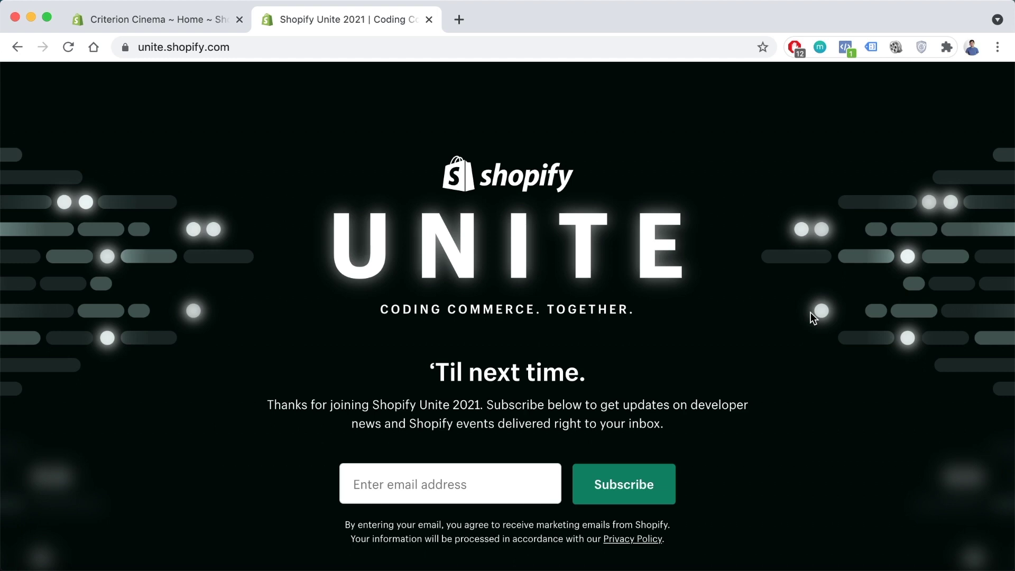
# - Close the Shopify Unite page and publish the Dawn-main theme from the online store's theme library
pyautogui.press('super+w')
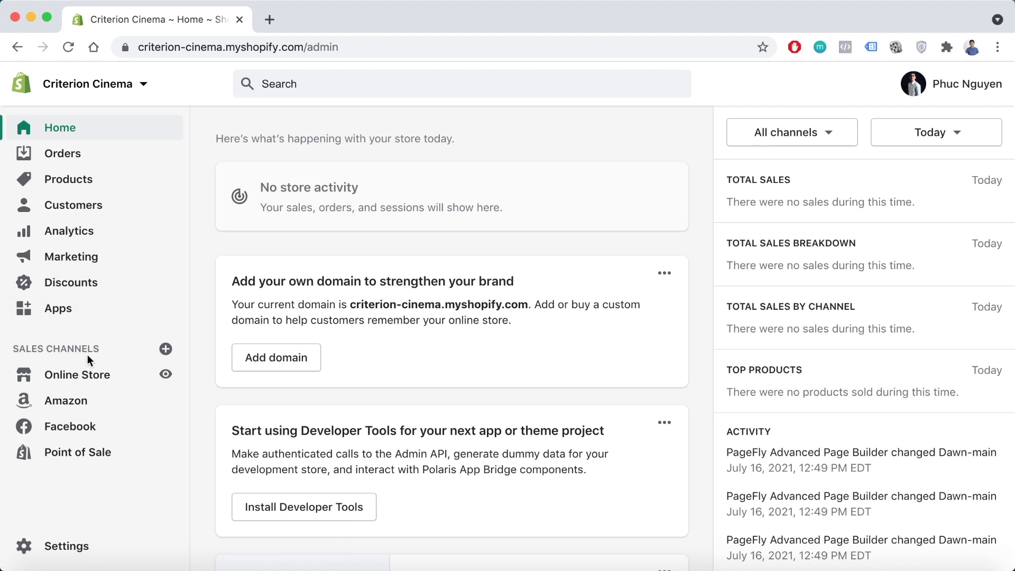
pyautogui.click(86, 374)
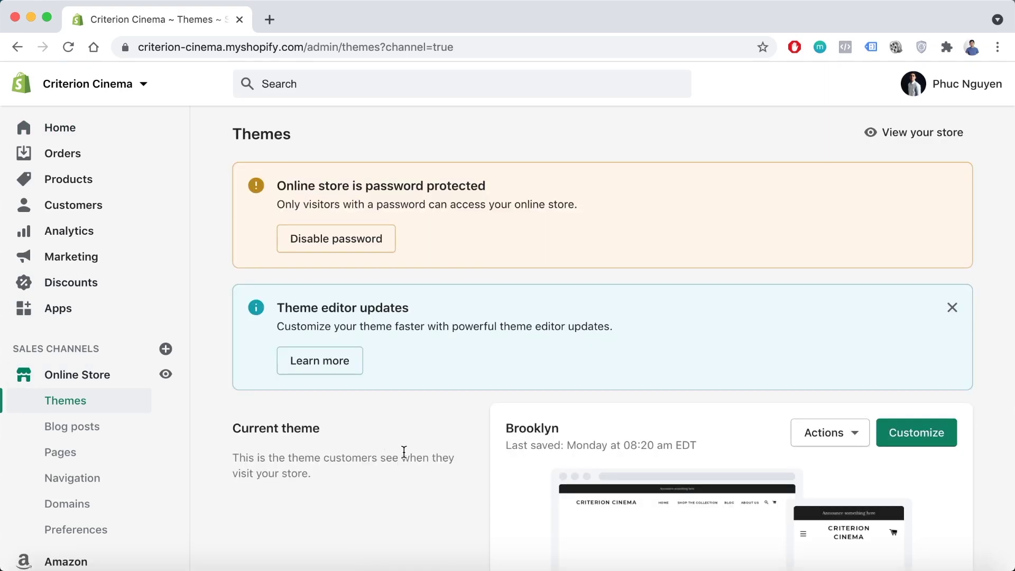
pyautogui.scroll(-10, 404, 452)
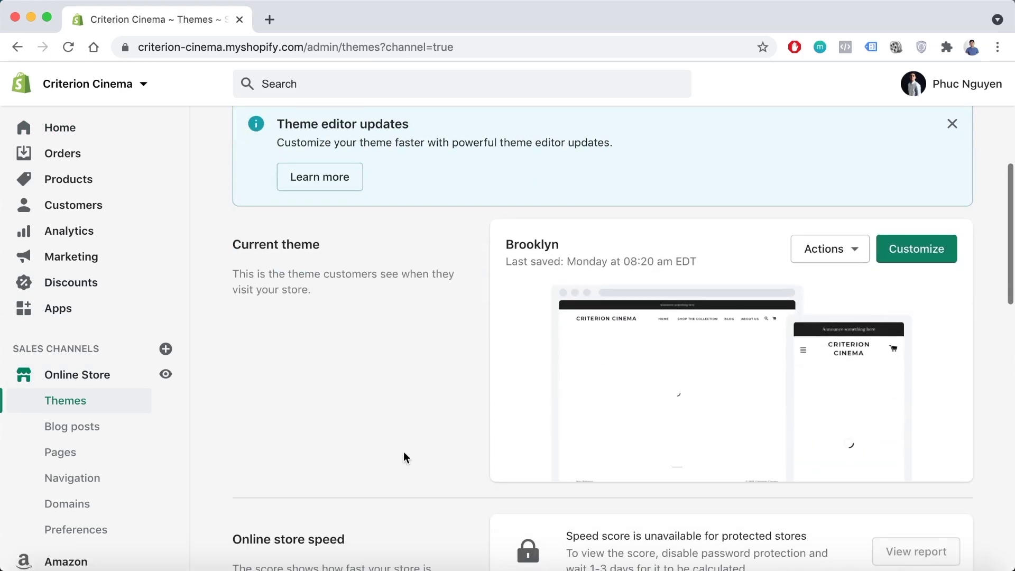
pyautogui.scroll(-4, 404, 451)
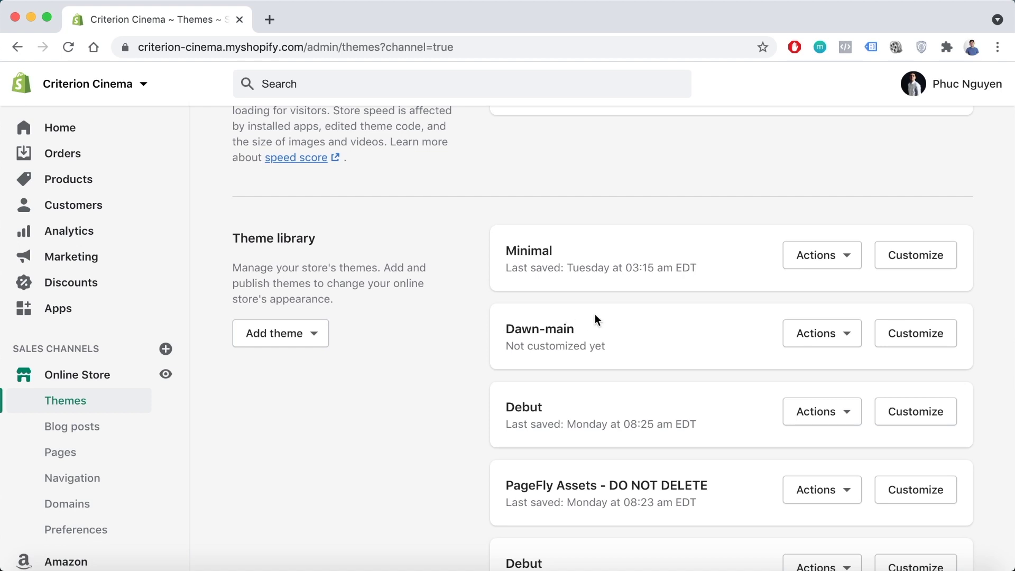
pyautogui.click(840, 334)
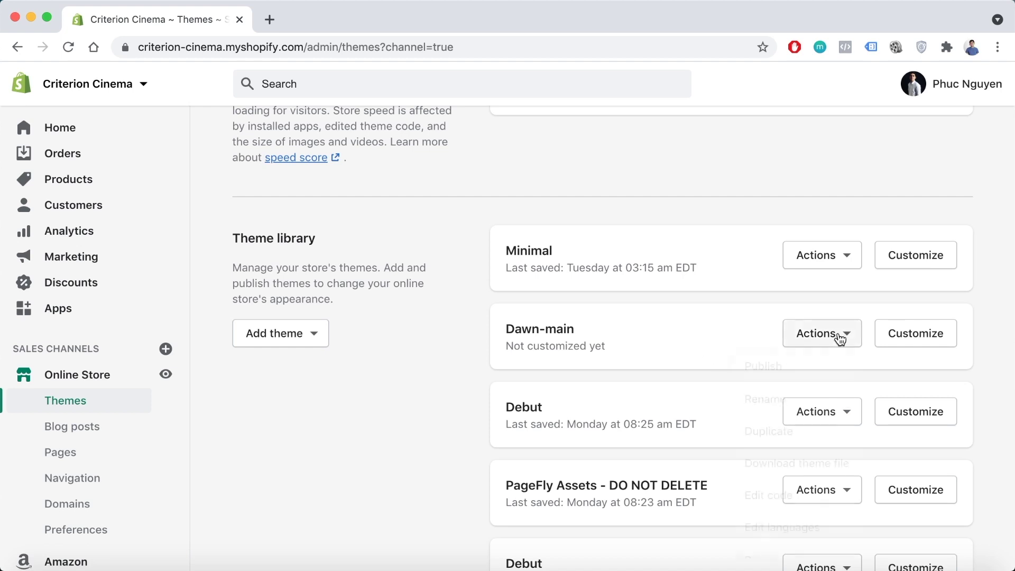
pyautogui.click(801, 407)
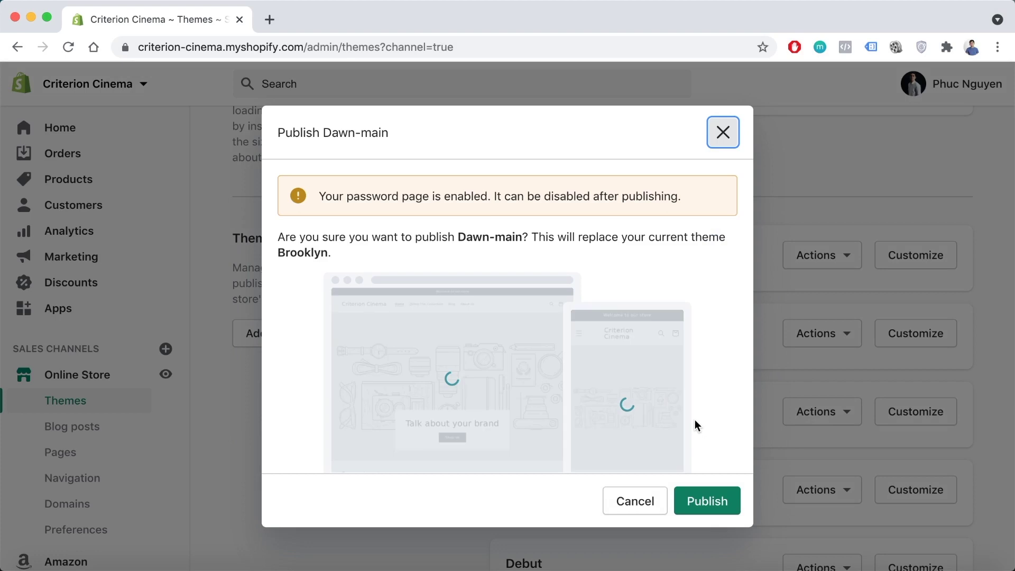
pyautogui.click(705, 502)
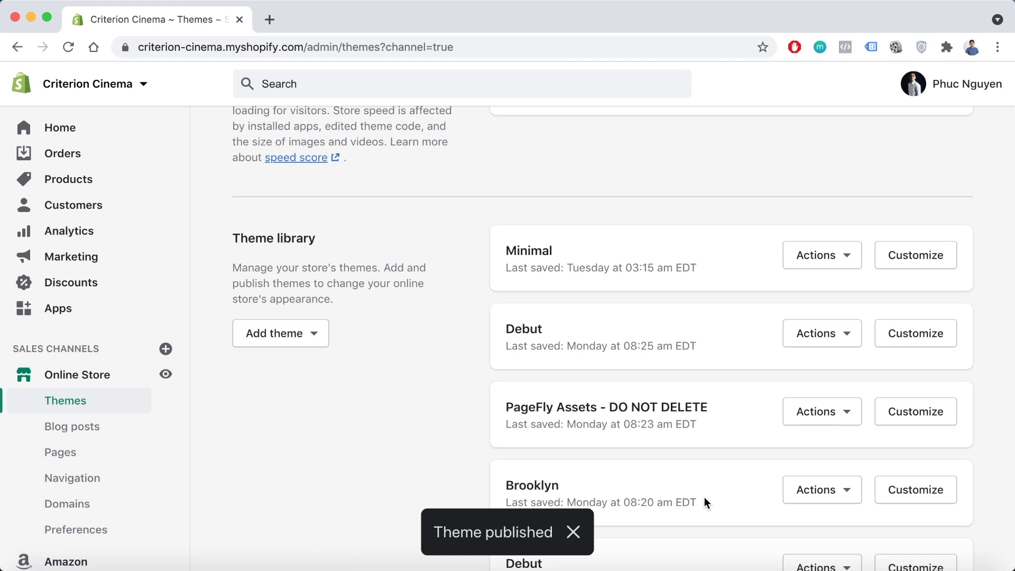
# - Open the current theme Dawn-main for customization and look over its home page sections
pyautogui.scroll(10, 709, 421)
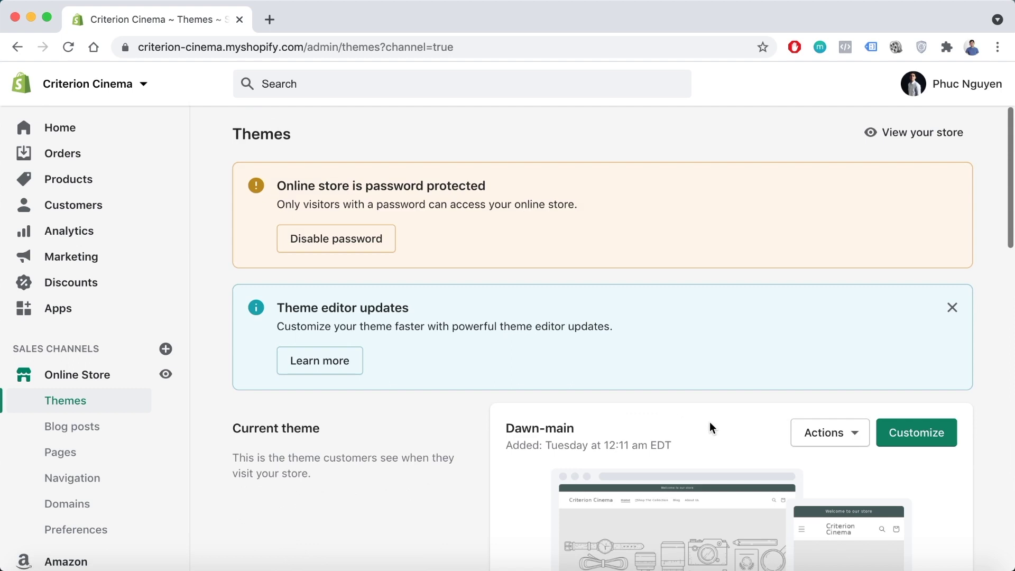
pyautogui.scroll(-3, 709, 426)
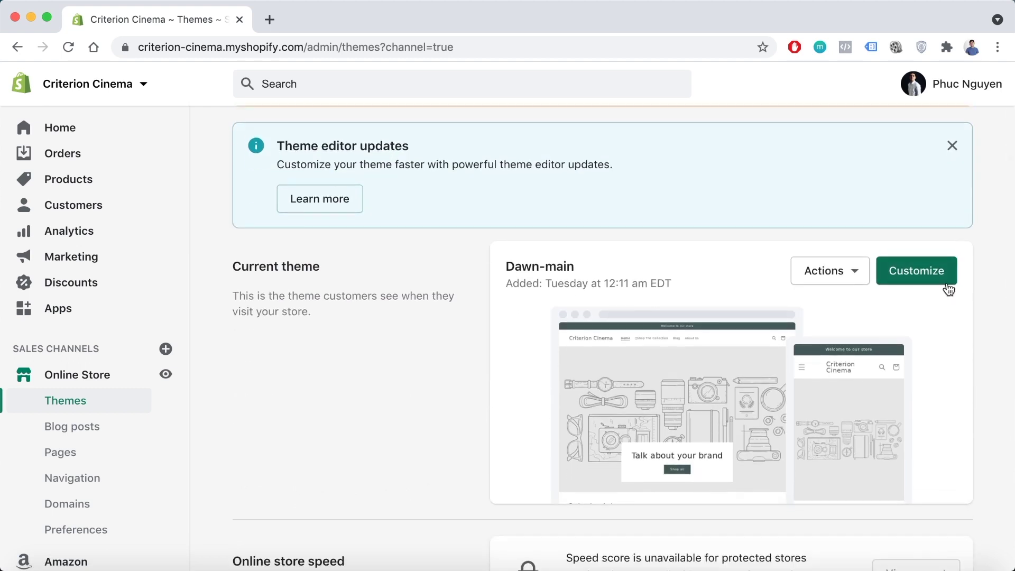
pyautogui.click(931, 273)
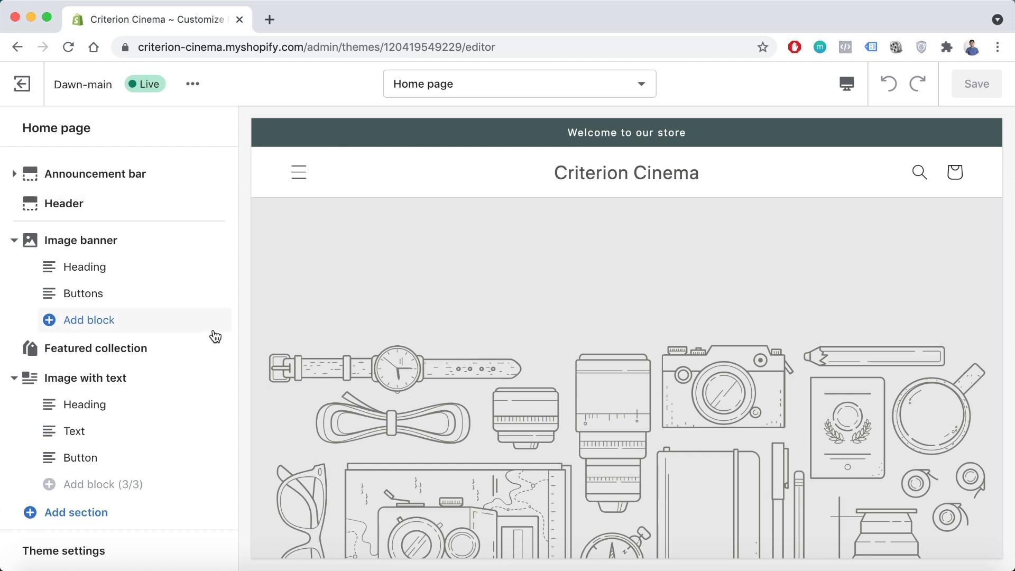
pyautogui.scroll(-2, 215, 336)
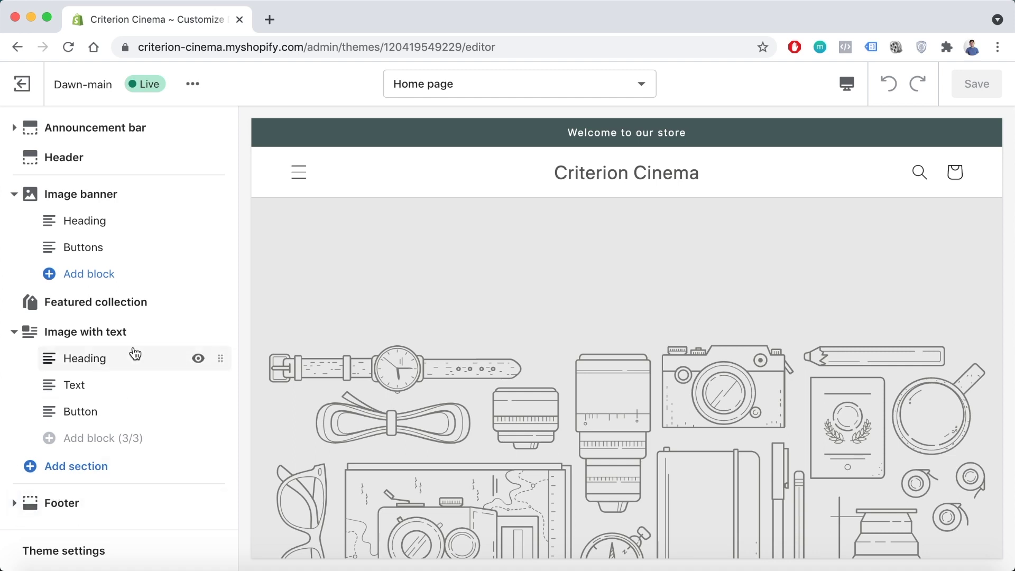
pyautogui.scroll(2, 159, 257)
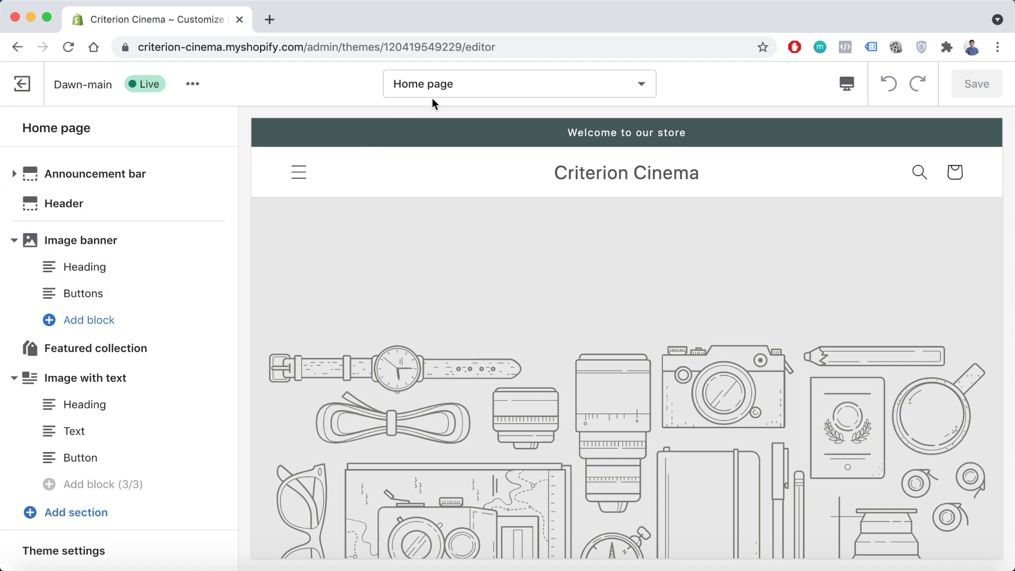
# - Switch the theme editor from the home page to the Default product template
pyautogui.click(452, 93)
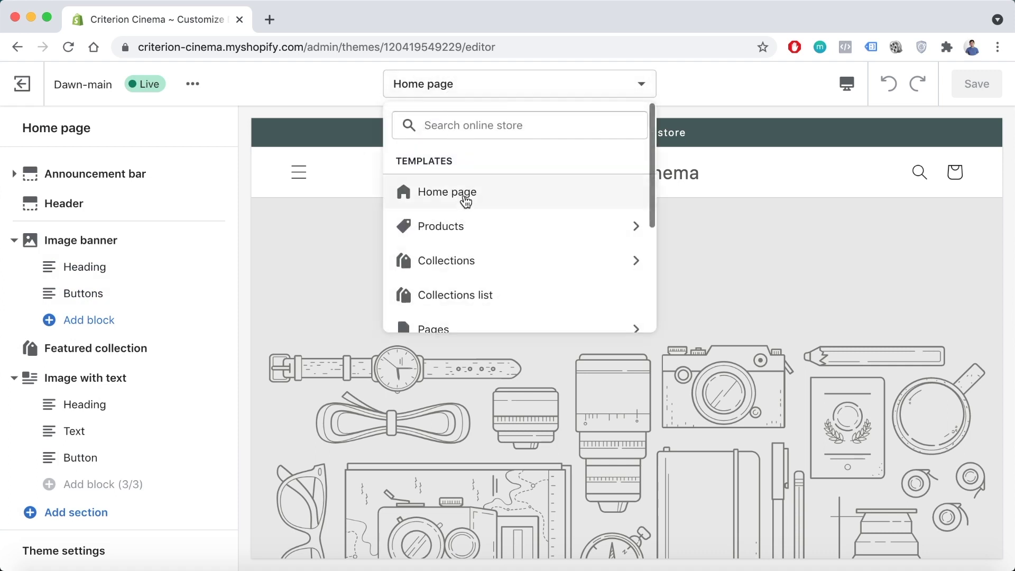
pyautogui.click(605, 228)
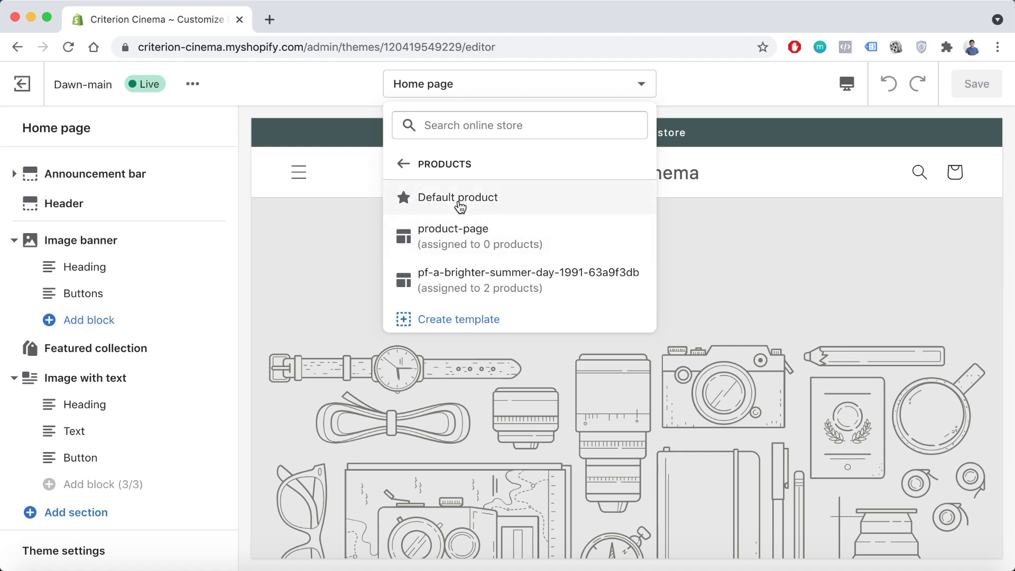
pyautogui.click(459, 207)
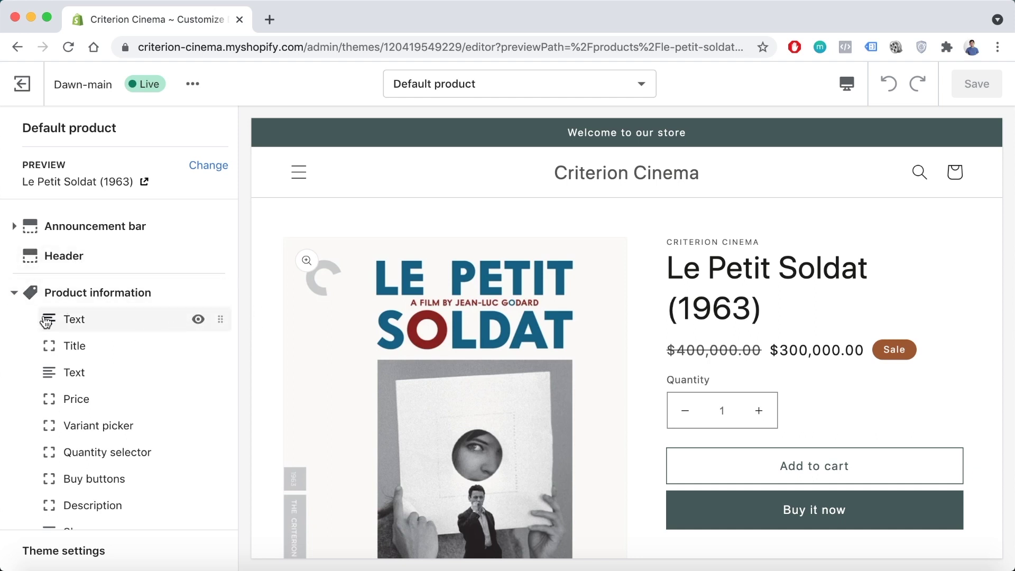
# - Remove the Vendor dynamic source from the first Text block under Product information, leaving its text empty
pyautogui.scroll(-3, 89, 329)
pyautogui.scroll(-1, 510, 351)
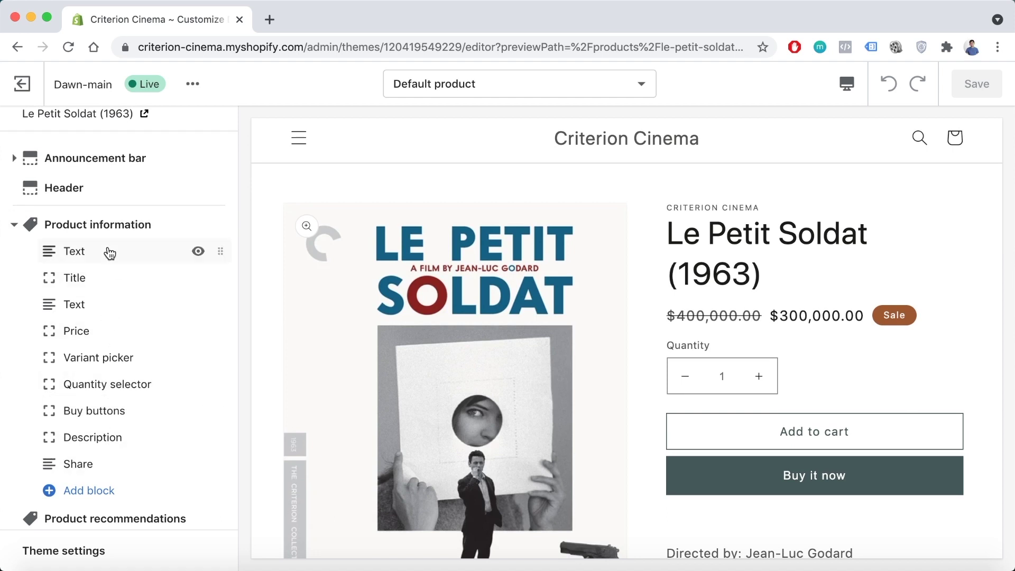
pyautogui.click(83, 254)
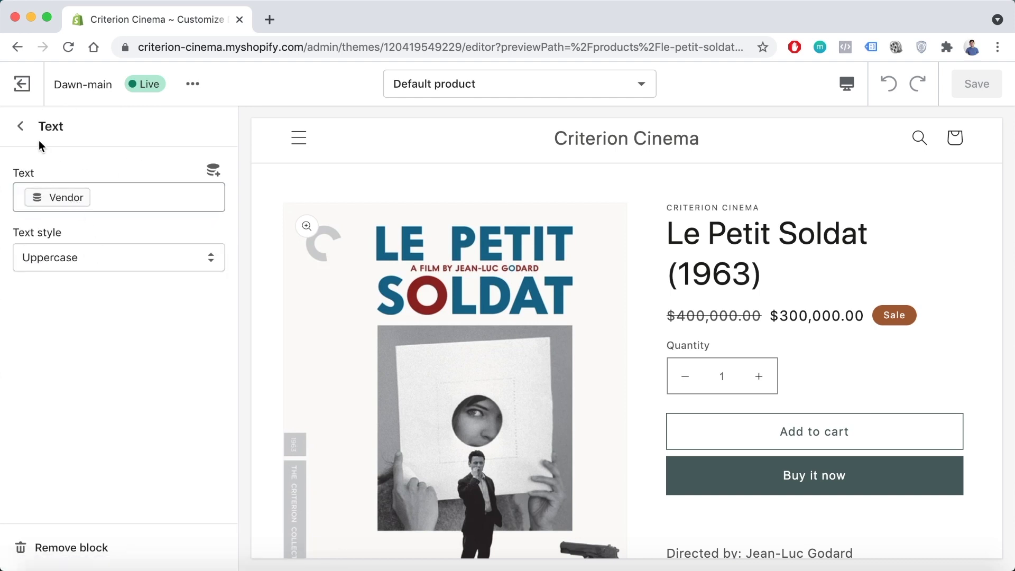
pyautogui.click(98, 190)
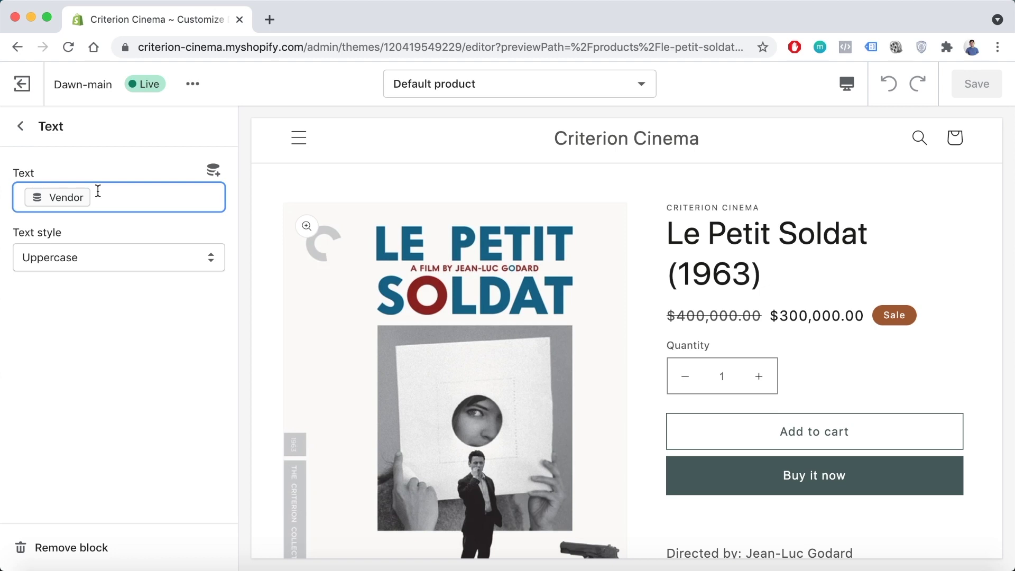
pyautogui.press('BackSpace')
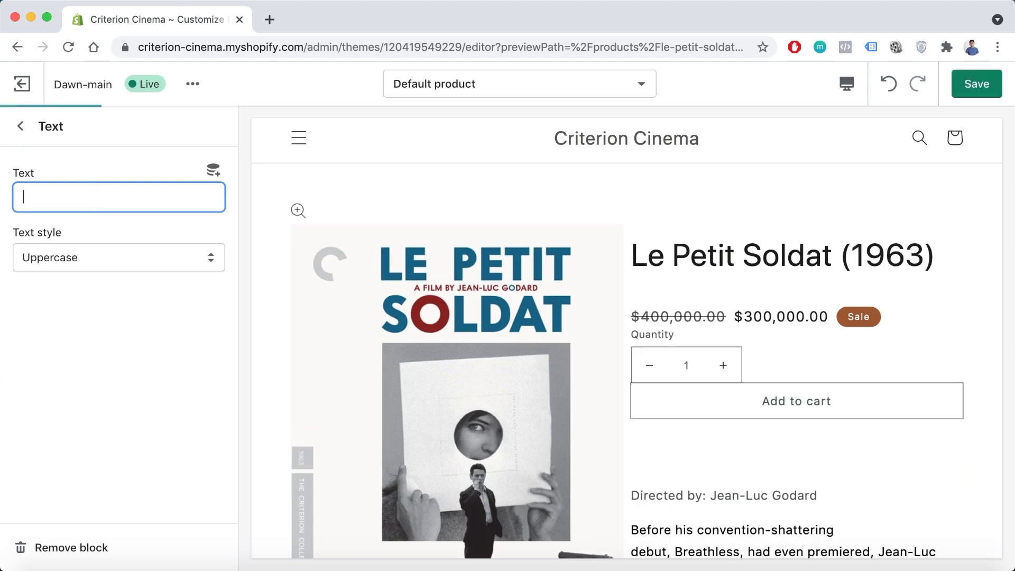
pyautogui.click(116, 376)
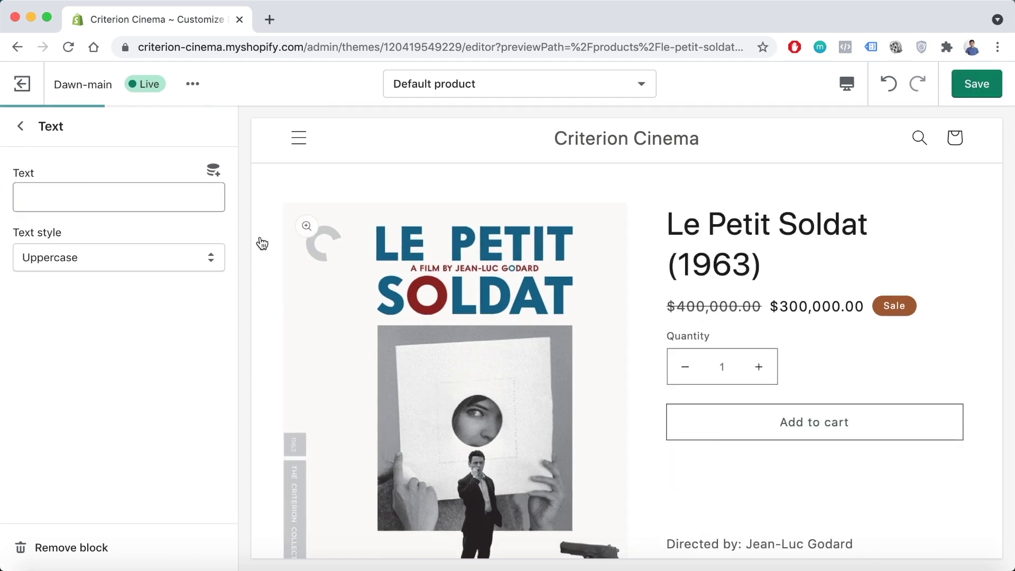
pyautogui.click(19, 126)
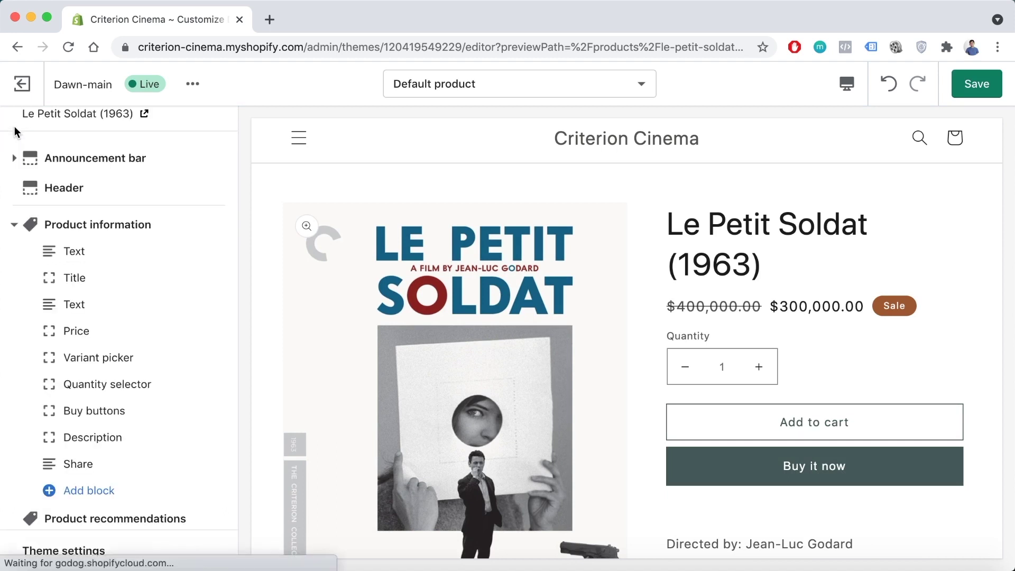
# - Check the Title and Price blocks of Product information for customizable settings
pyautogui.click(86, 278)
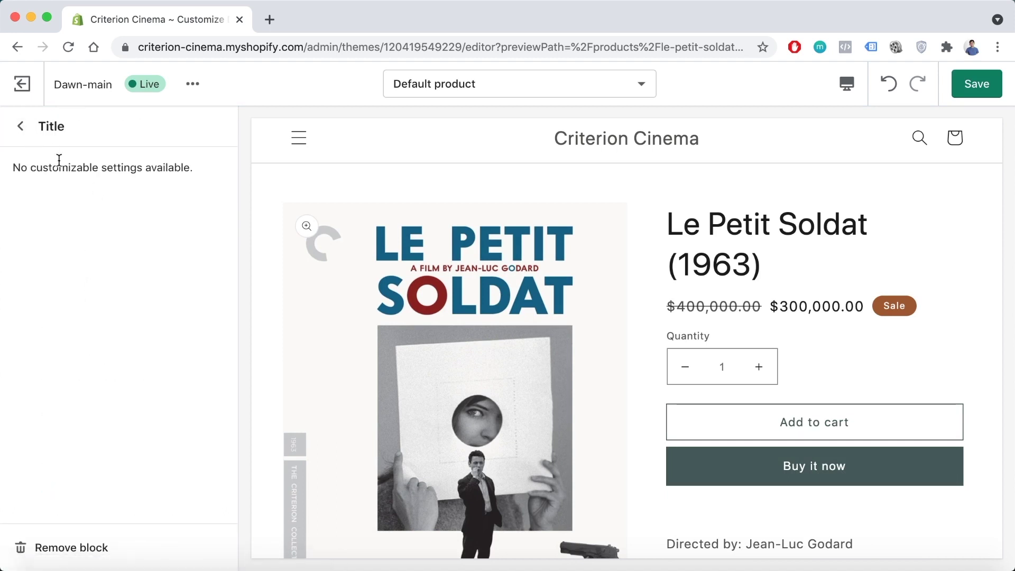
pyautogui.click(25, 127)
pyautogui.scroll(-3, 113, 340)
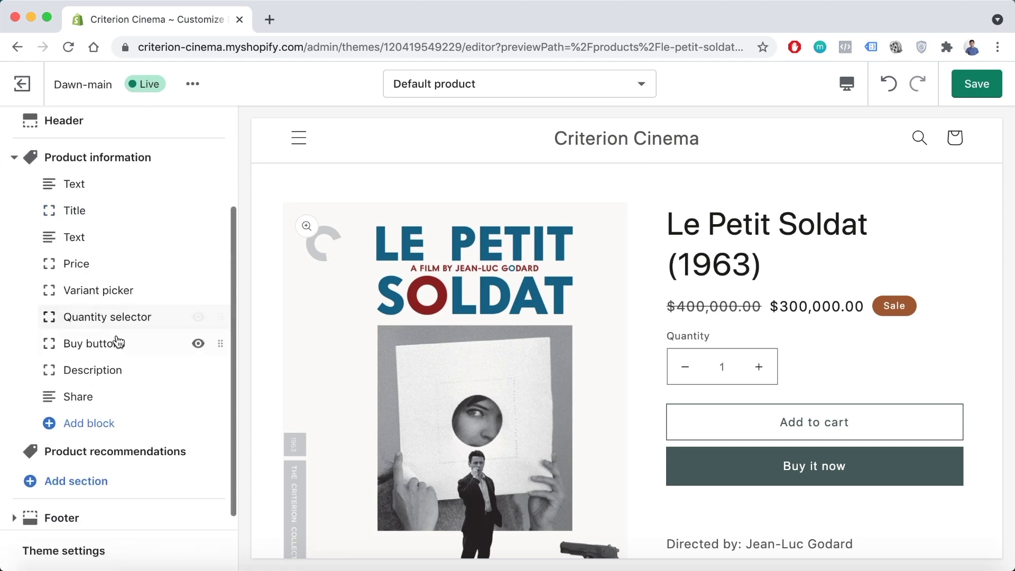
pyautogui.click(148, 263)
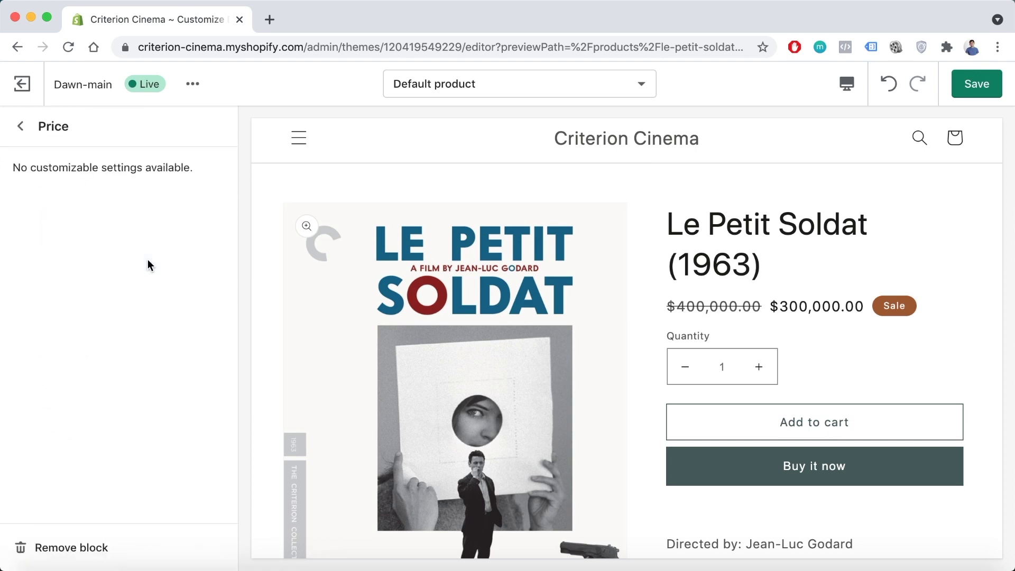
pyautogui.click(21, 127)
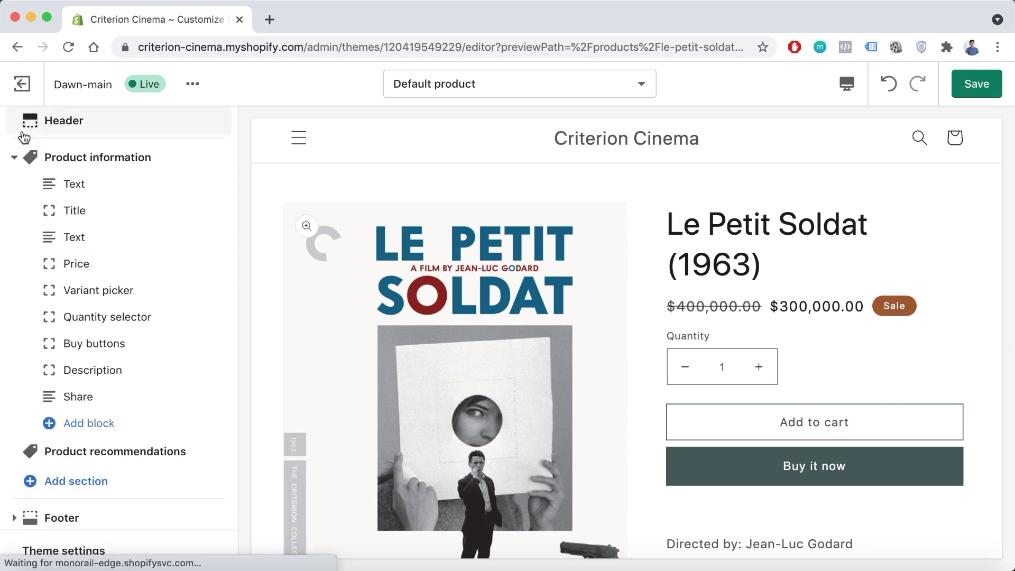
# - Review the Product information blocks and the theme block types available to add, without adding one
pyautogui.scroll(-1, 132, 356)
pyautogui.scroll(3, 132, 356)
pyautogui.scroll(1, 132, 356)
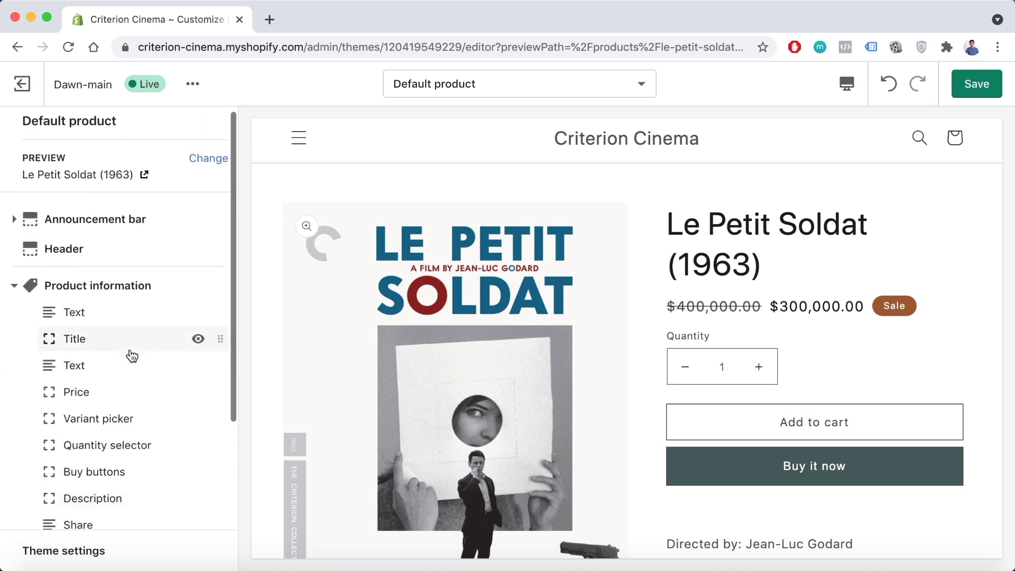
pyautogui.scroll(-3, 131, 353)
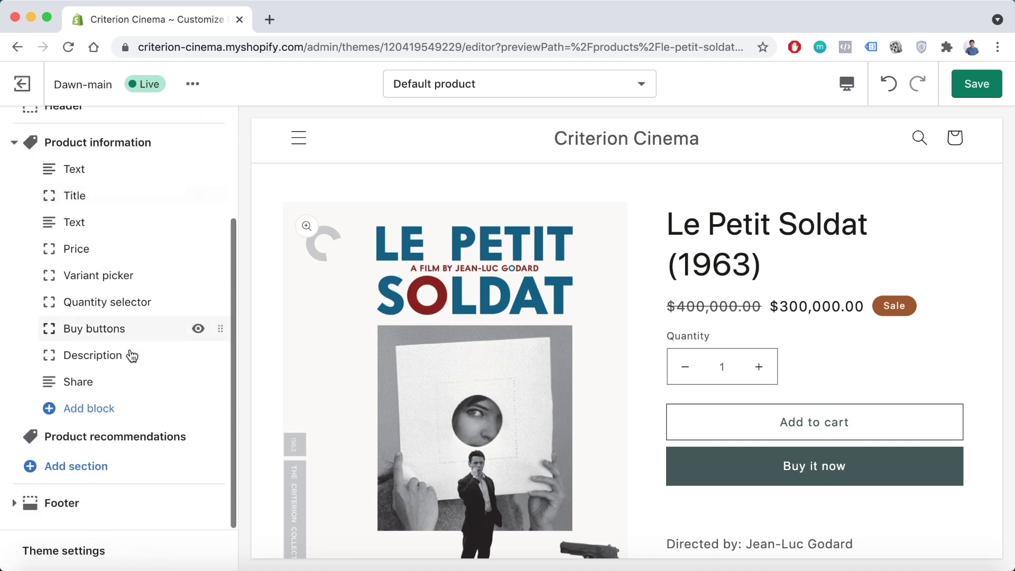
pyautogui.click(102, 418)
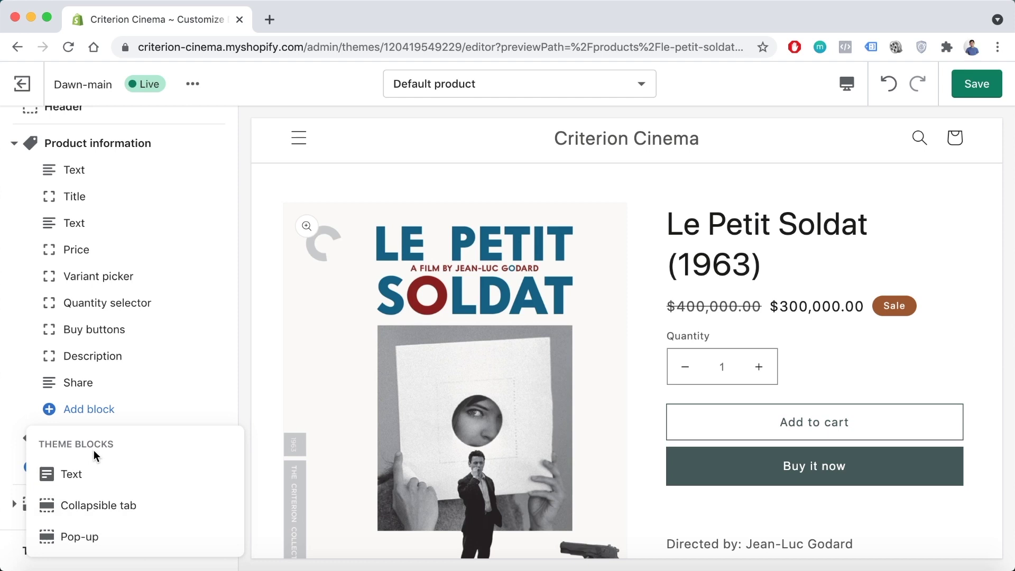
pyautogui.click(27, 393)
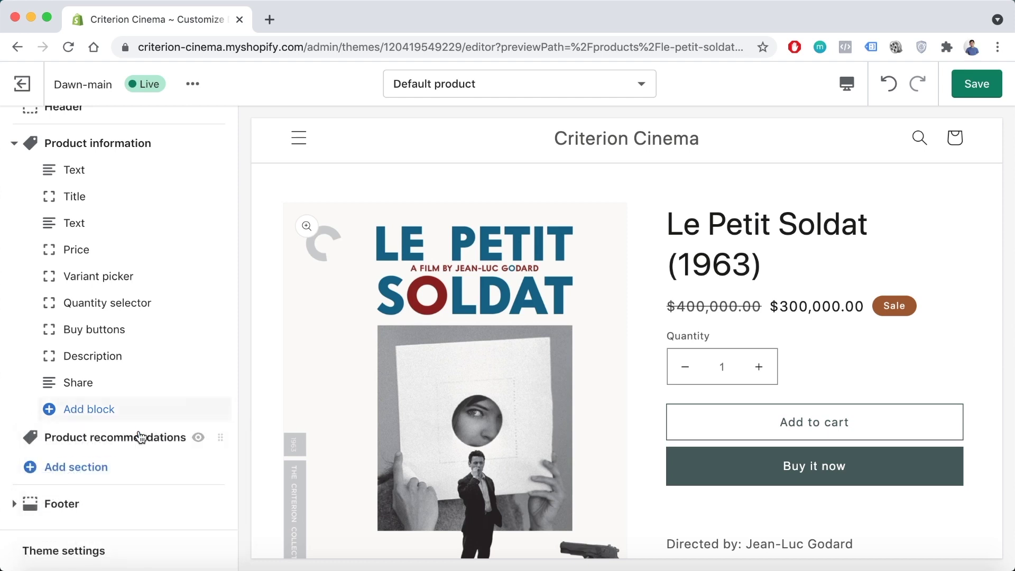
# - Examine the product page preview from the description down to the recommended products and back to the page start
pyautogui.scroll(-12, 480, 333)
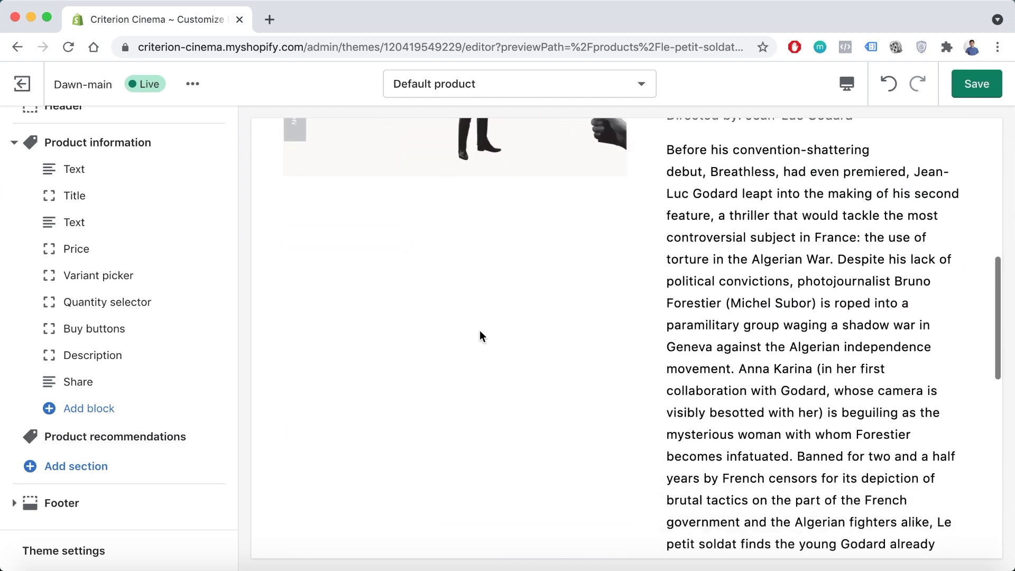
pyautogui.scroll(-10, 479, 333)
pyautogui.scroll(8, 480, 333)
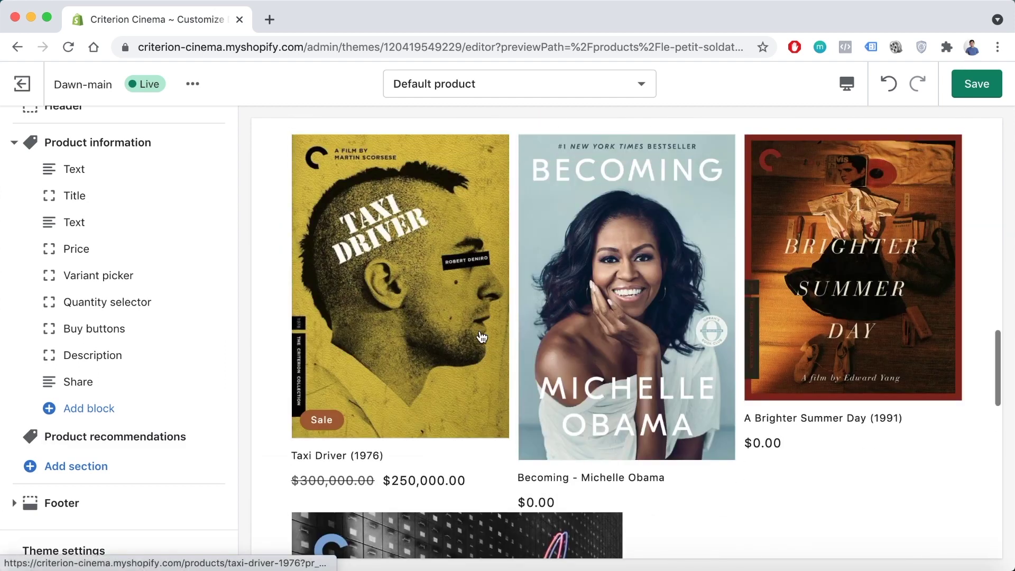
pyautogui.scroll(-1, 480, 333)
pyautogui.scroll(1, 481, 338)
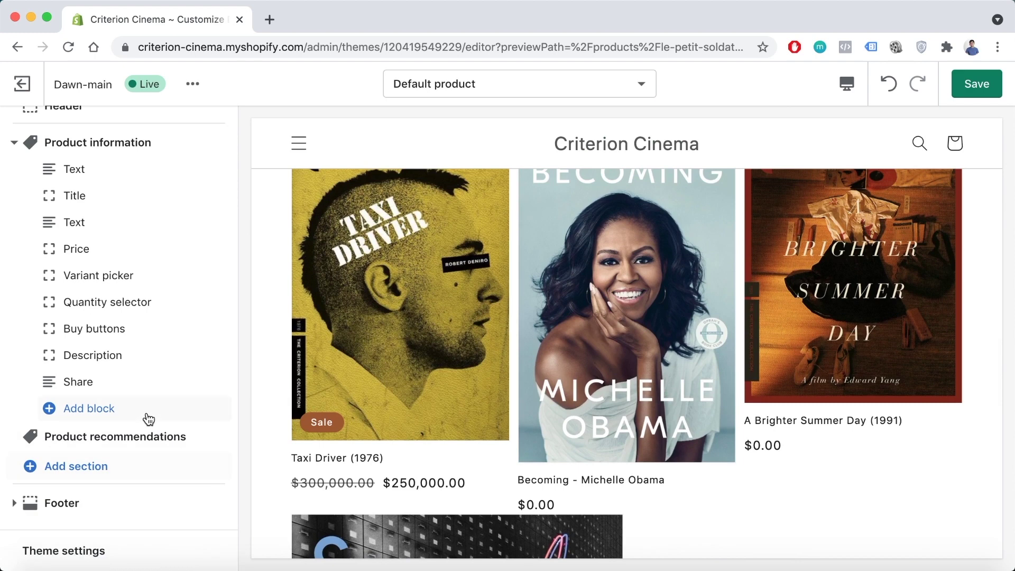
pyautogui.scroll(-10, 471, 381)
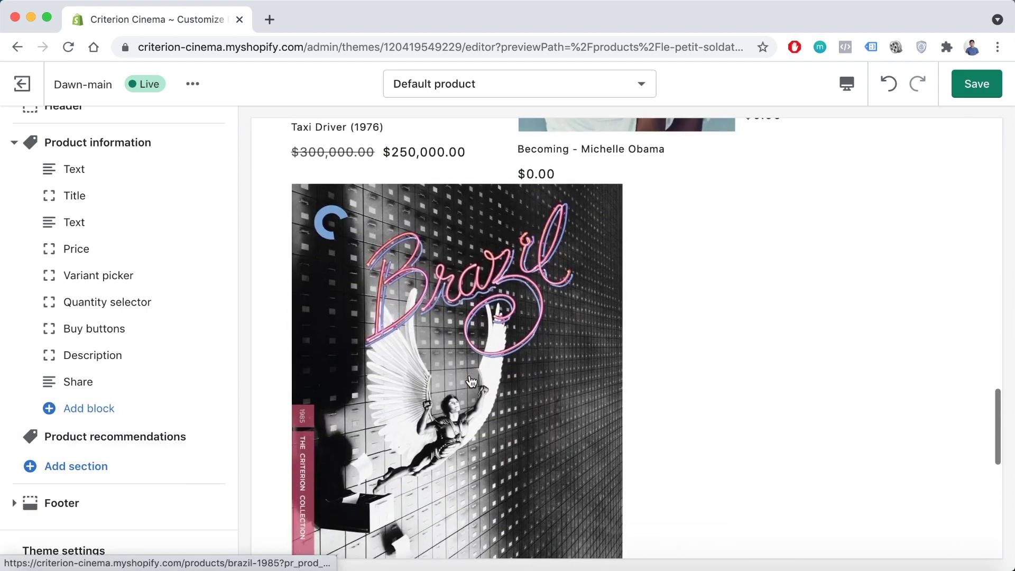
pyautogui.scroll(-3, 471, 381)
pyautogui.scroll(15, 471, 381)
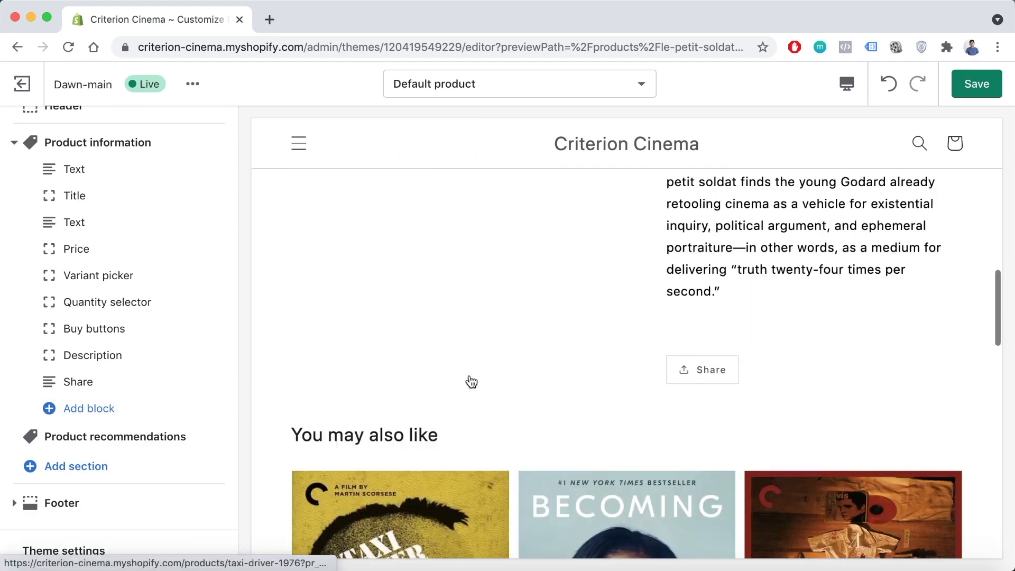
pyautogui.scroll(5, 469, 380)
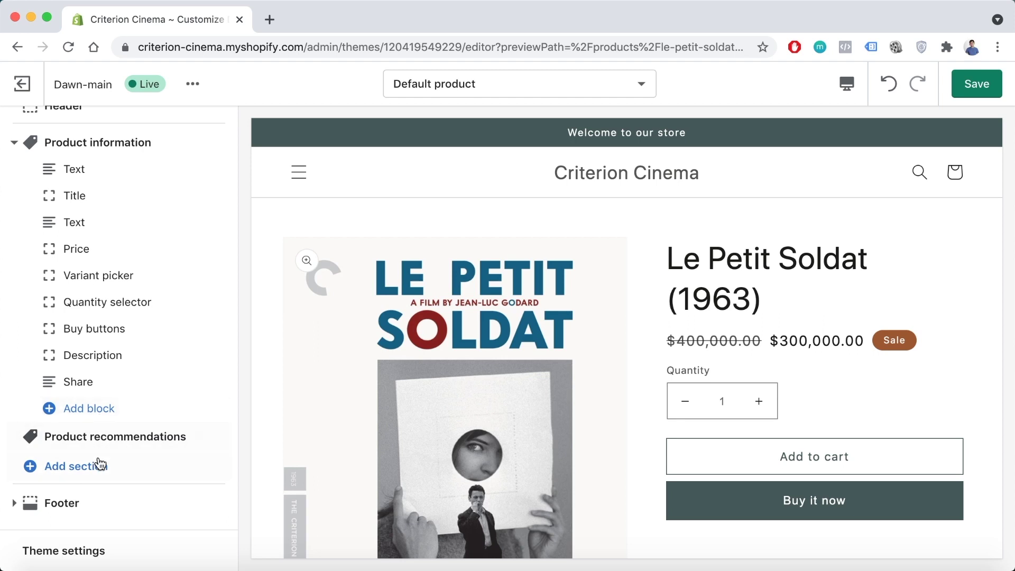
# - Move the Product recommendations section above Product information in the Default product template
pyautogui.scroll(3, 113, 242)
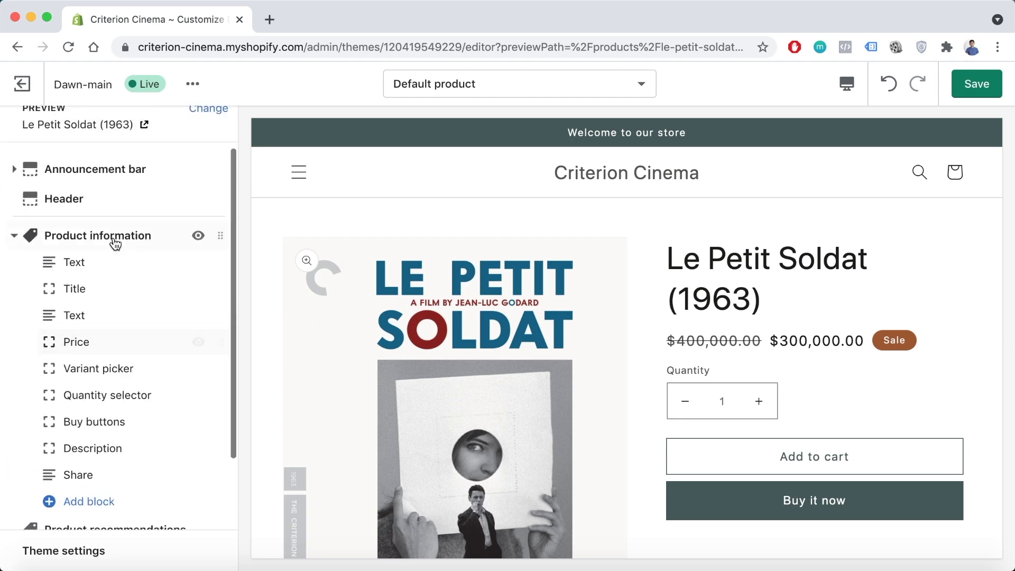
pyautogui.click(16, 239)
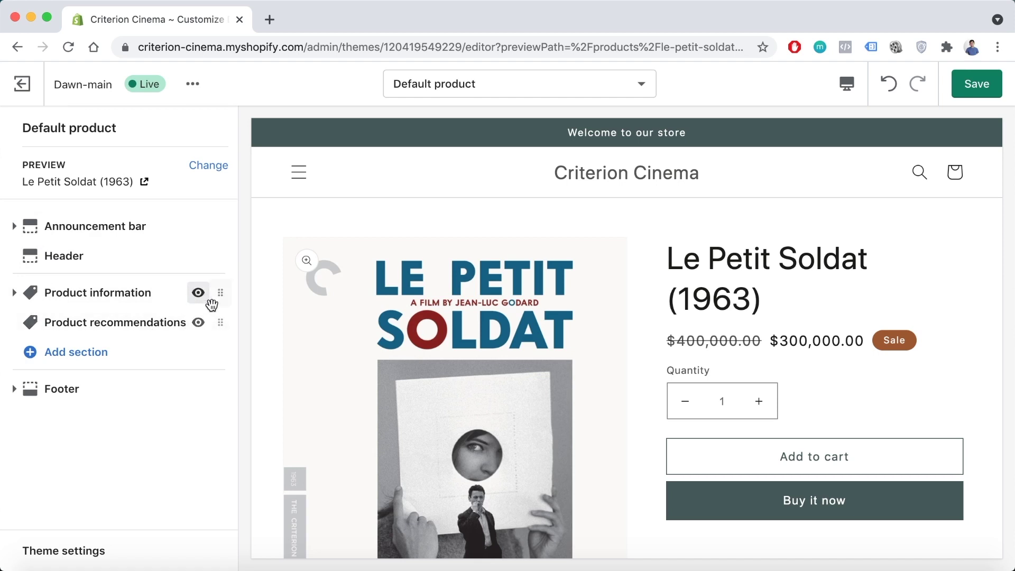
pyautogui.moveTo(221, 322); pyautogui.dragTo(214, 286)
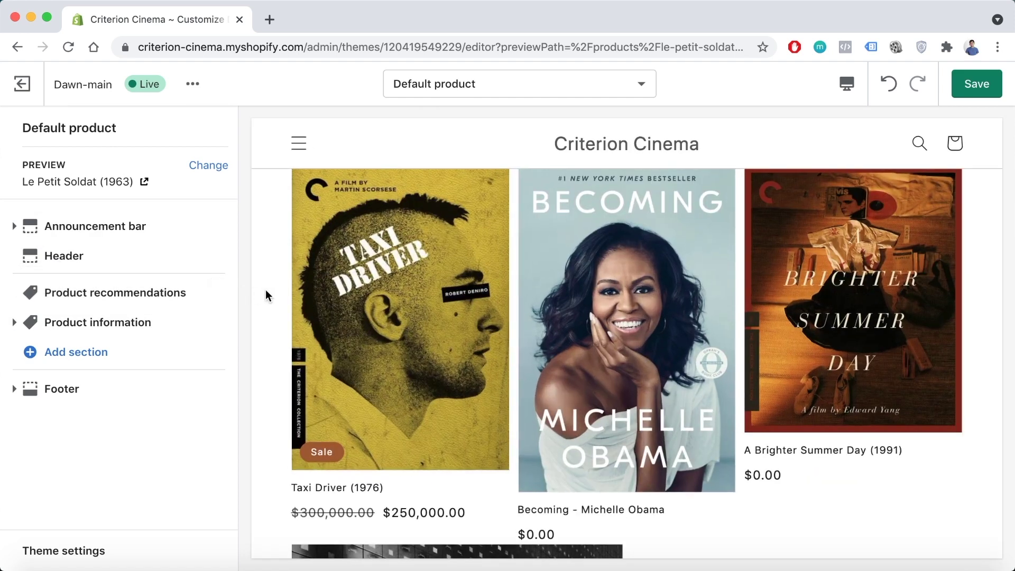
# - Examine the reordered sections in the product page preview and check which blocks the Footer section contains
pyautogui.scroll(-8, 585, 364)
pyautogui.scroll(-10, 585, 363)
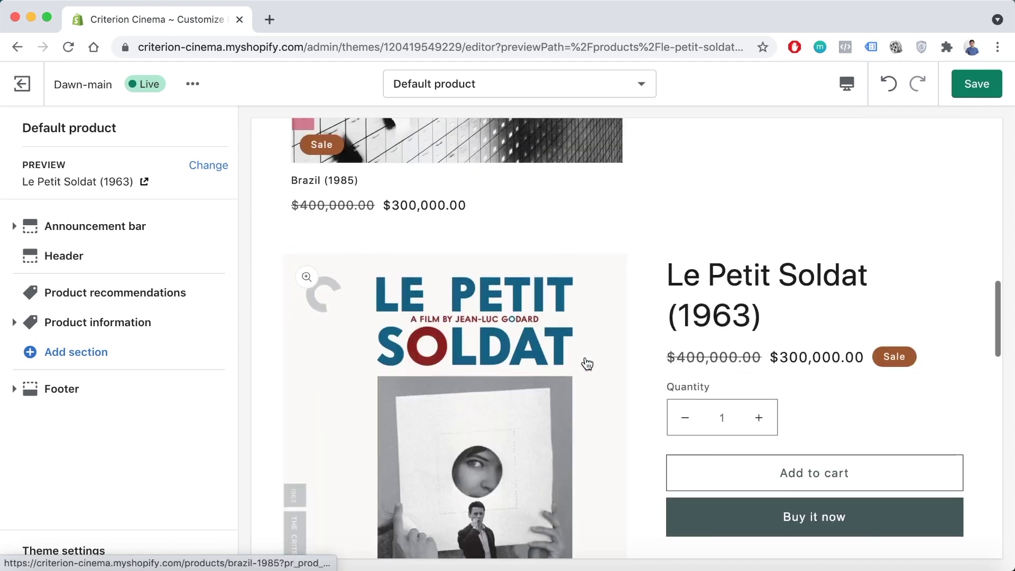
pyautogui.scroll(2, 586, 359)
pyautogui.scroll(-2, 585, 359)
pyautogui.scroll(-5, 585, 358)
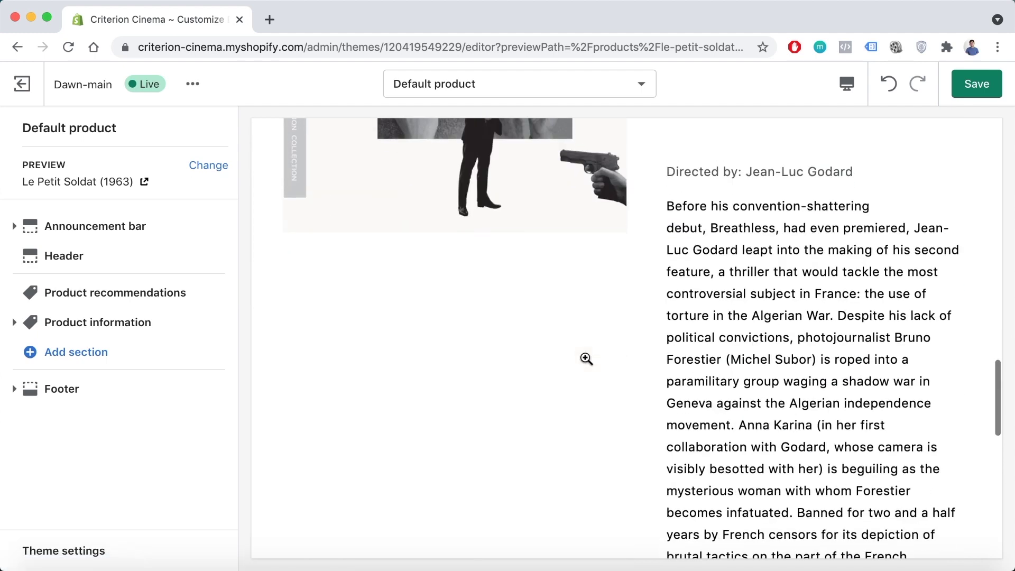
pyautogui.scroll(10, 586, 359)
pyautogui.scroll(10, 585, 359)
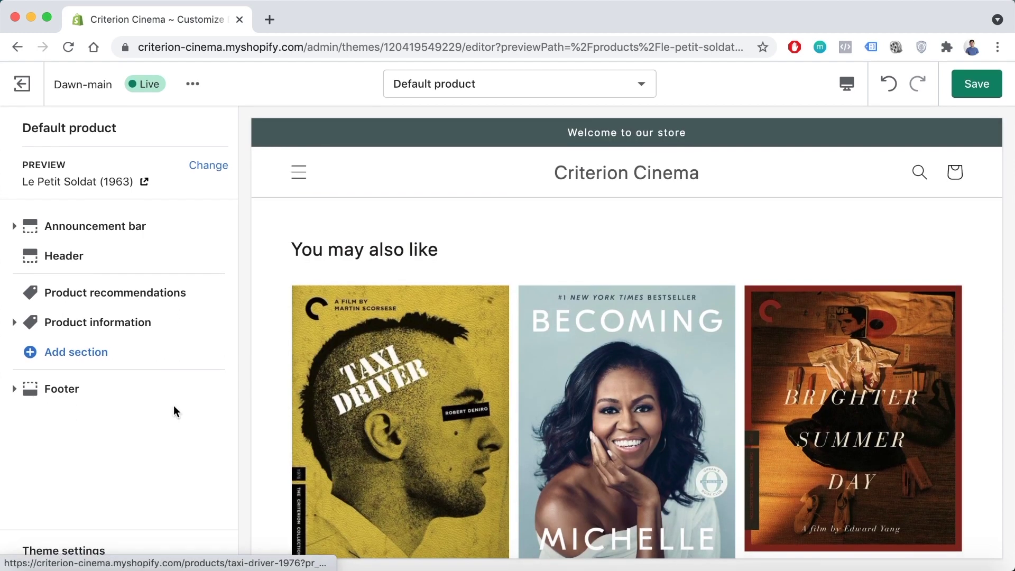
pyautogui.click(13, 389)
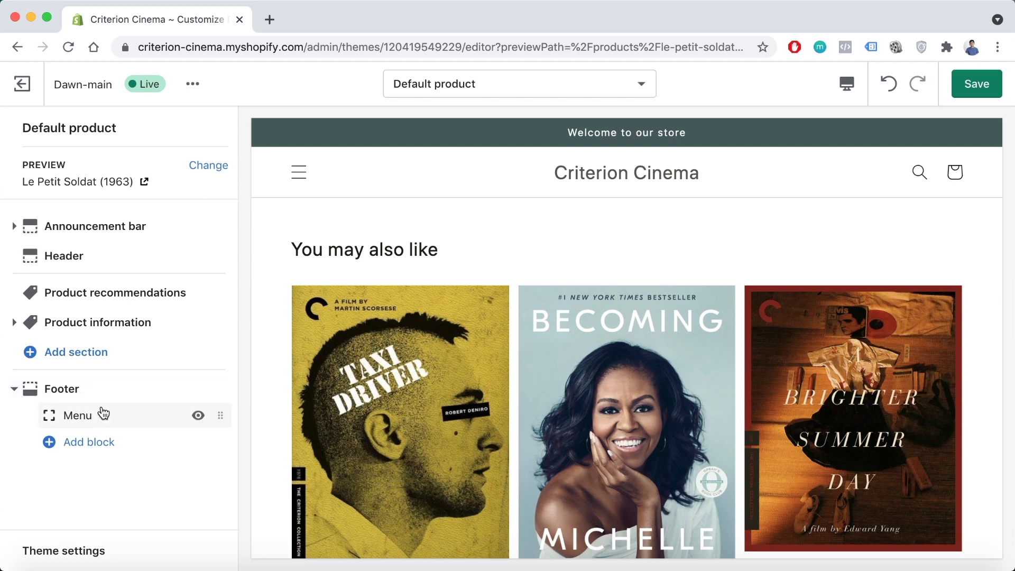
pyautogui.click(14, 389)
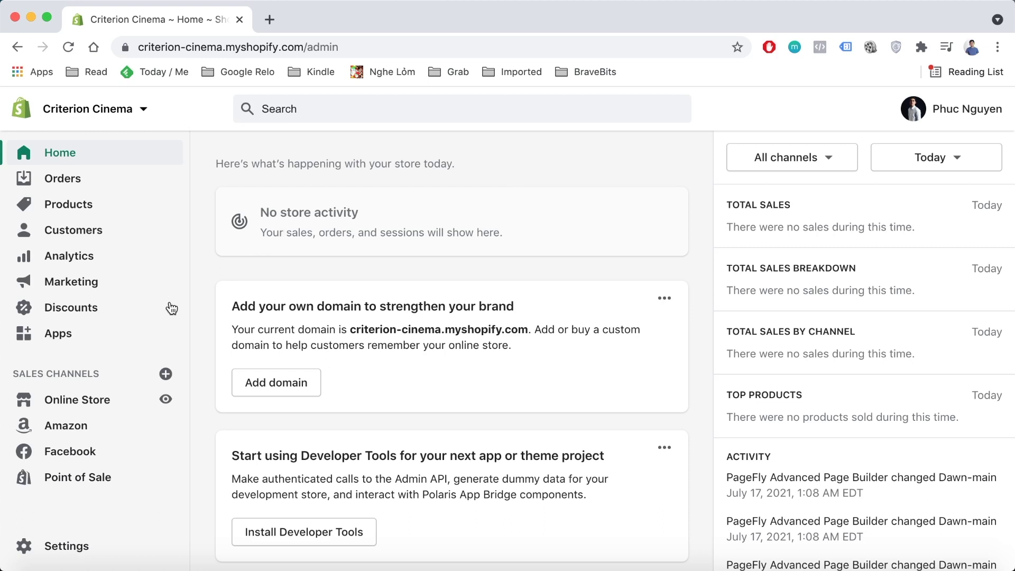
# - Open PageFly Advanced Page Builder from the store's installed apps
pyautogui.click(112, 344)
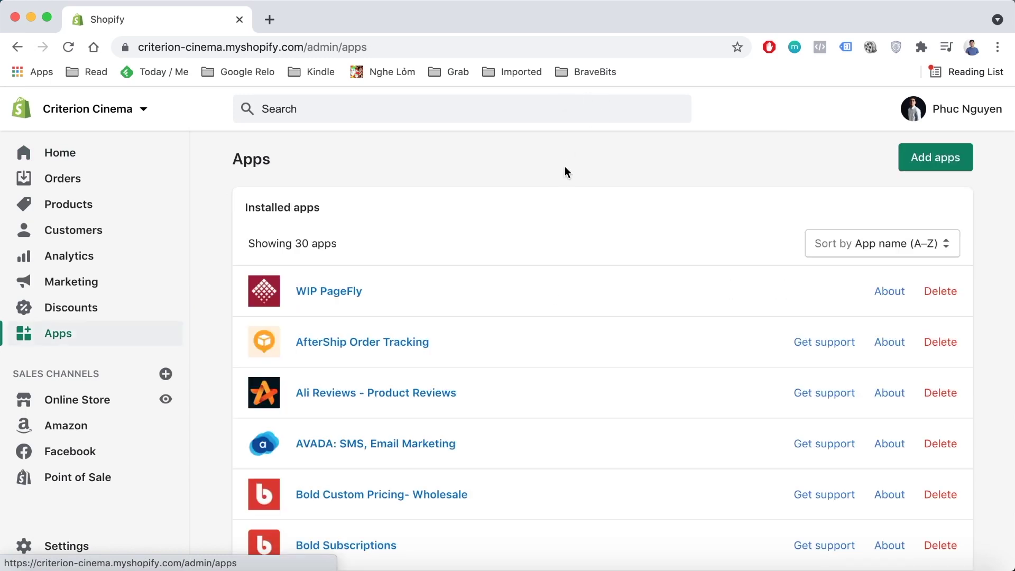
pyautogui.scroll(-3, 552, 358)
pyautogui.scroll(-15, 552, 358)
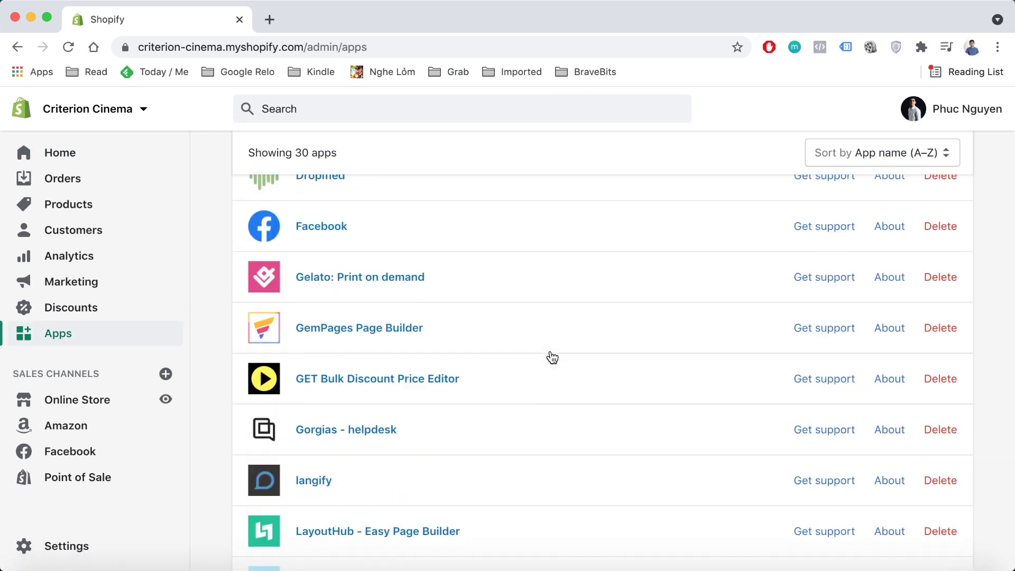
pyautogui.scroll(-2, 553, 357)
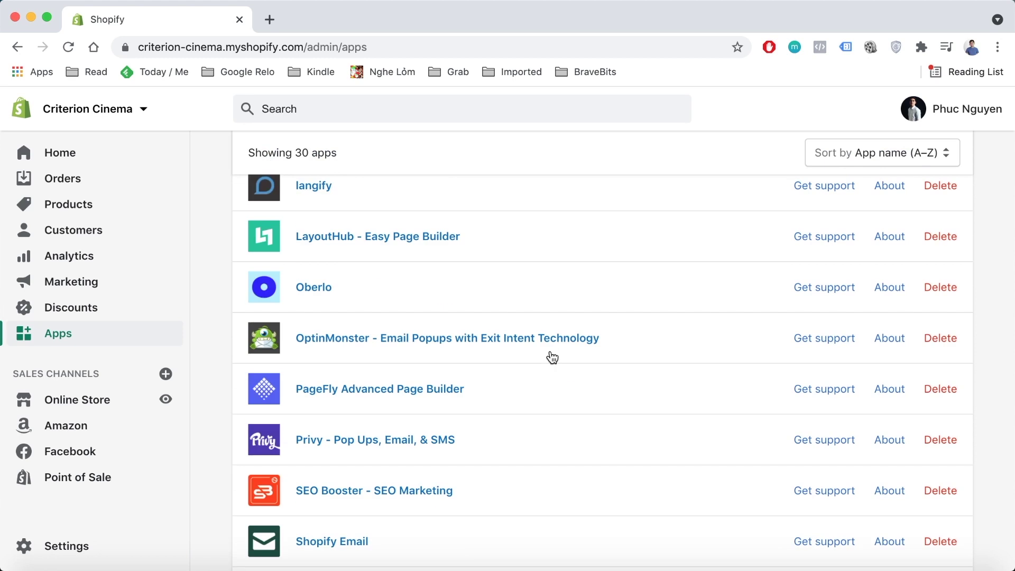
pyautogui.click(388, 396)
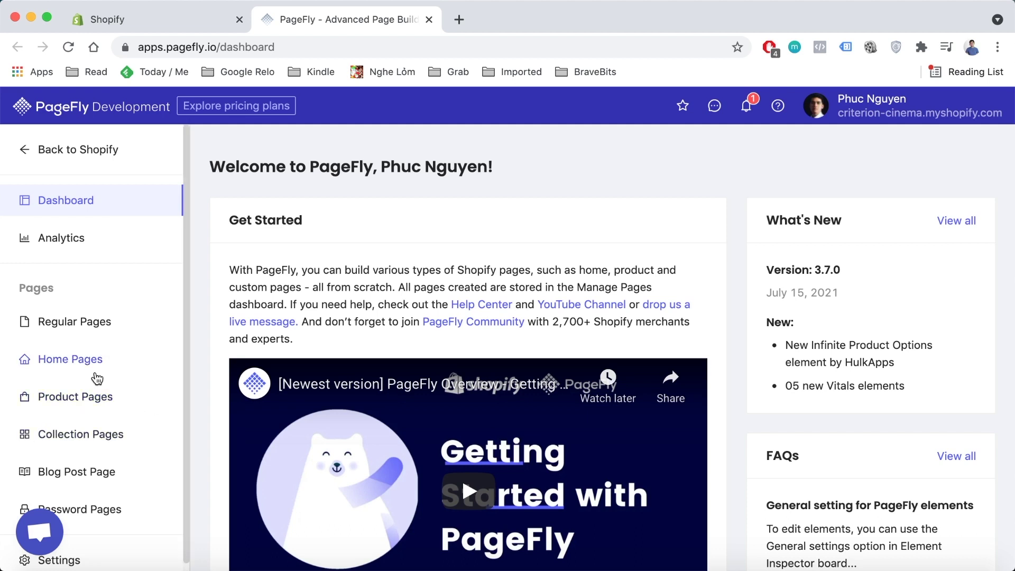
# - Create a new product page in PageFly
pyautogui.scroll(-1, 97, 378)
pyautogui.click(69, 389)
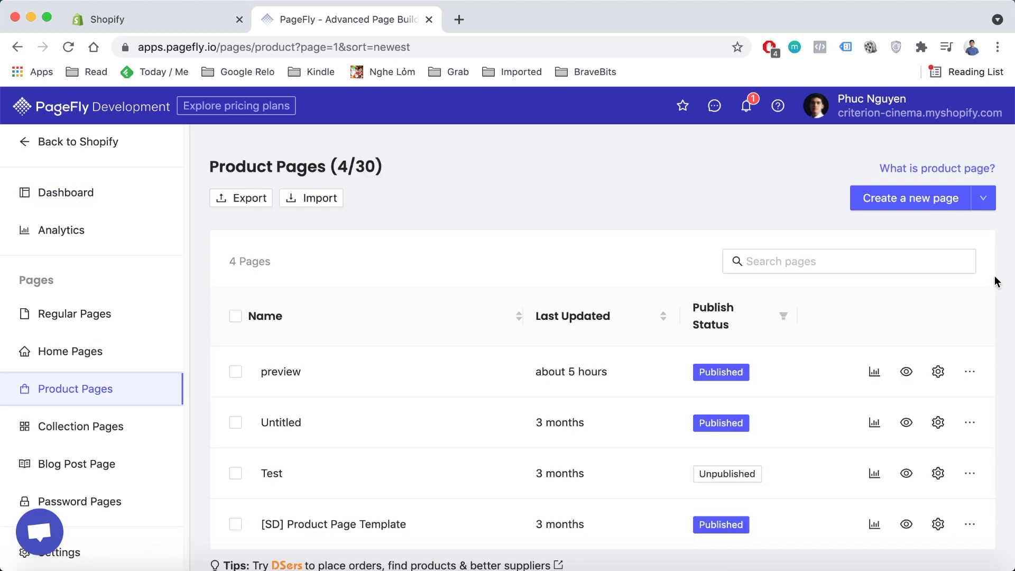
pyautogui.click(920, 199)
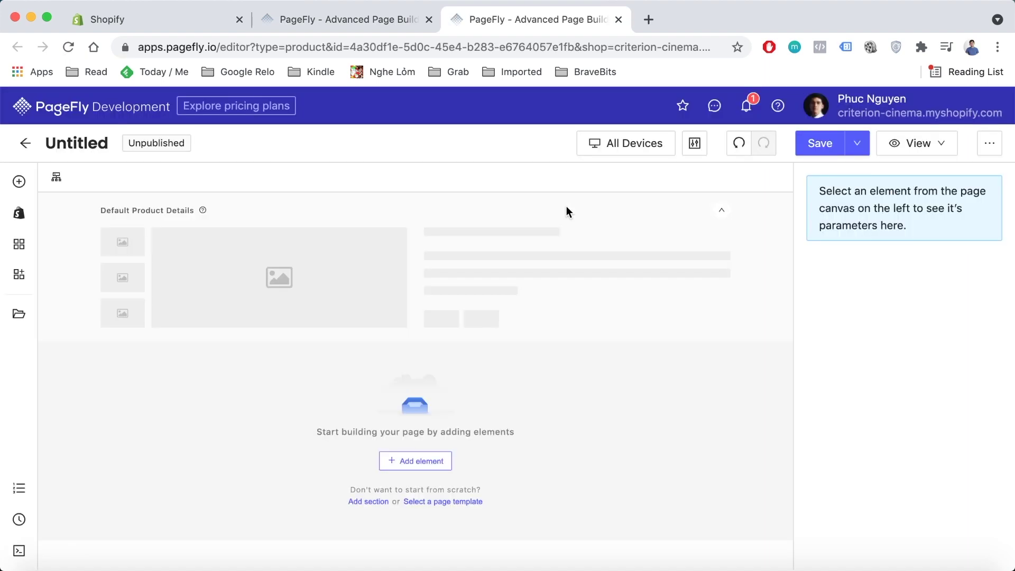
# - Check the parameters of the Default Product Details placeholder and the page's view options
pyautogui.click(566, 207)
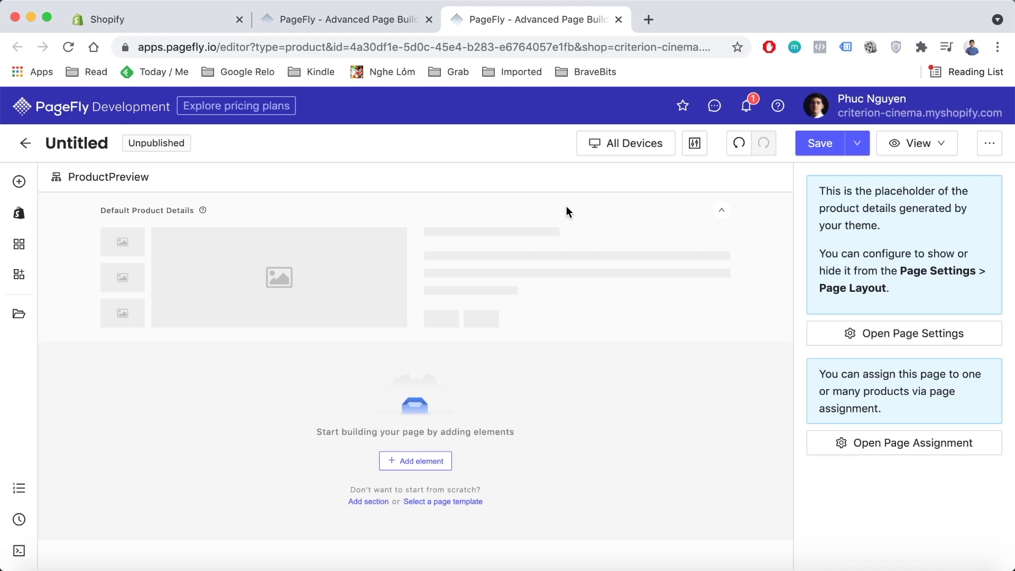
pyautogui.click(940, 148)
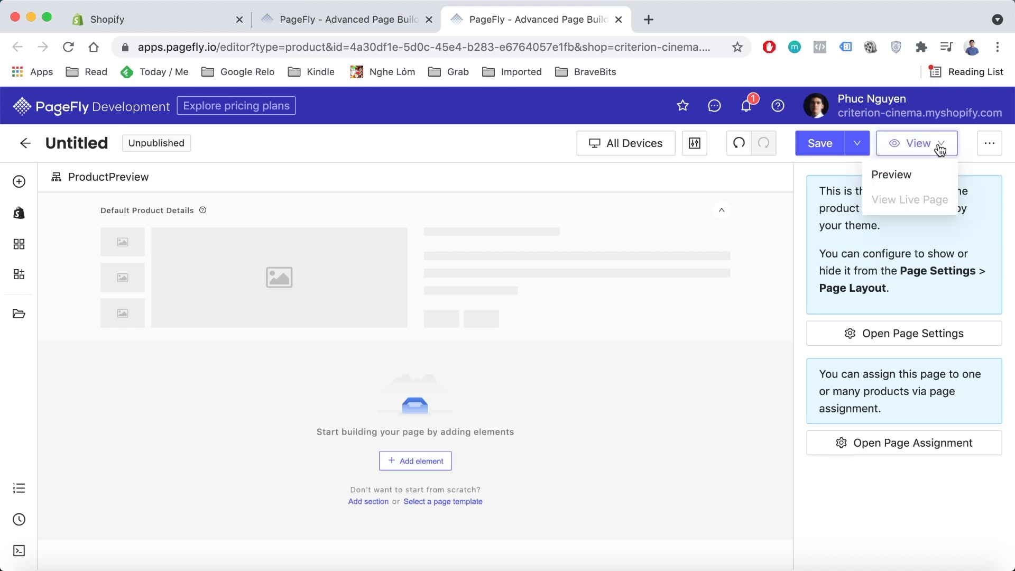
pyautogui.click(757, 184)
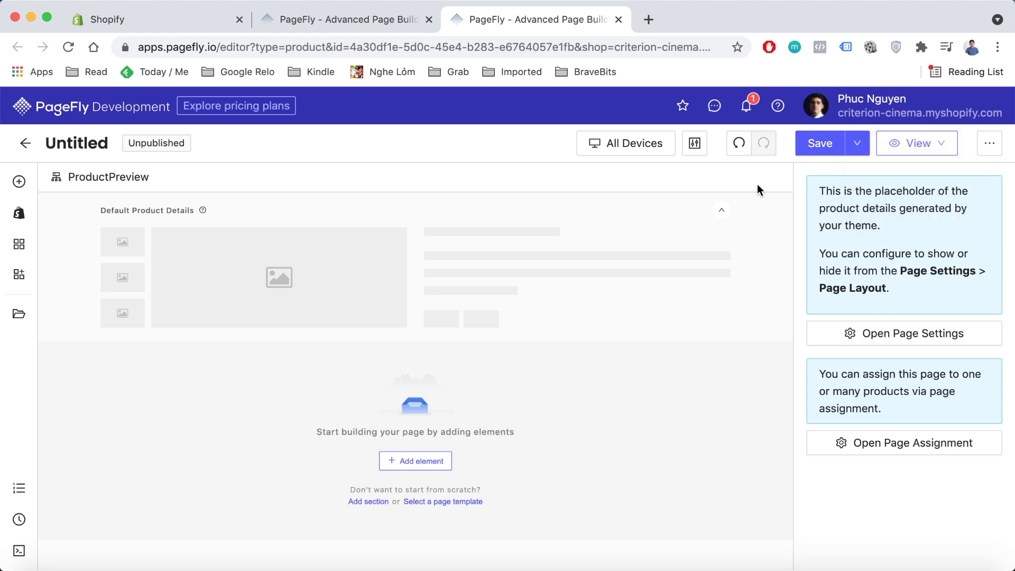
# - Search the page templates for "jen" and replace the blank page with the Jensetter template, accepting the content replacement
pyautogui.click(987, 144)
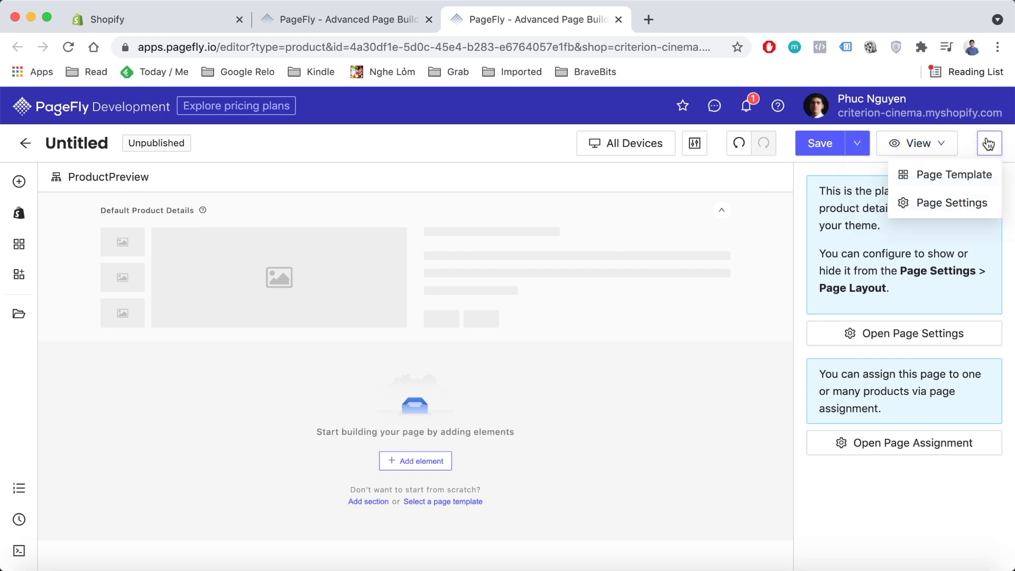
pyautogui.click(946, 180)
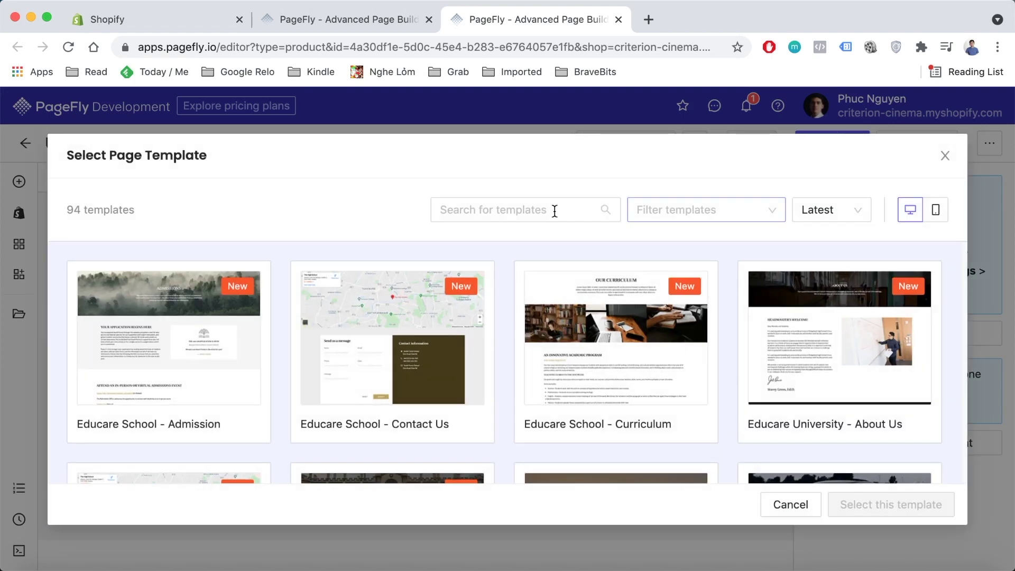
pyautogui.click(545, 210)
pyautogui.write('jen')
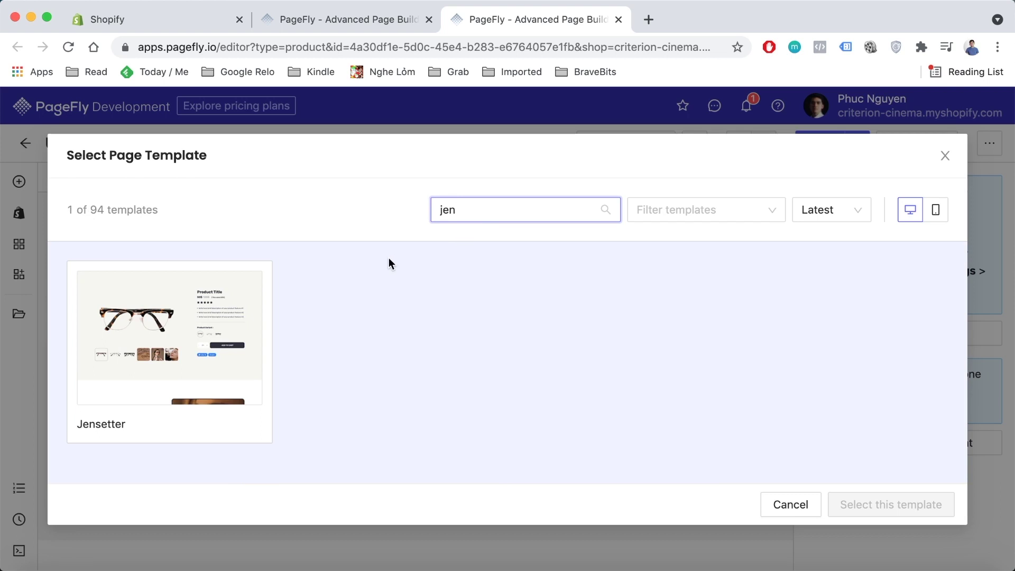
pyautogui.moveTo(222, 347)
pyautogui.click(188, 386)
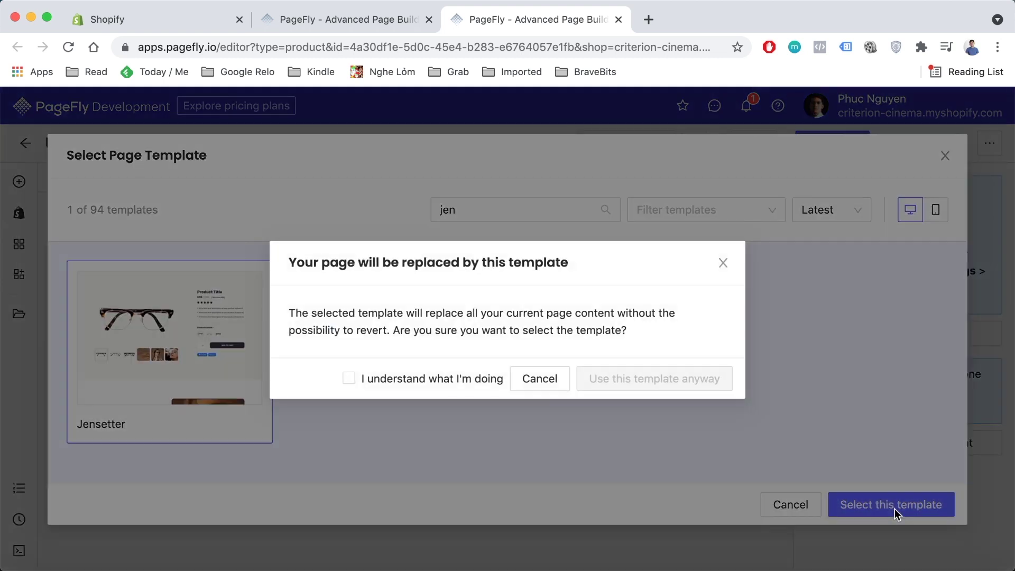
pyautogui.click(405, 389)
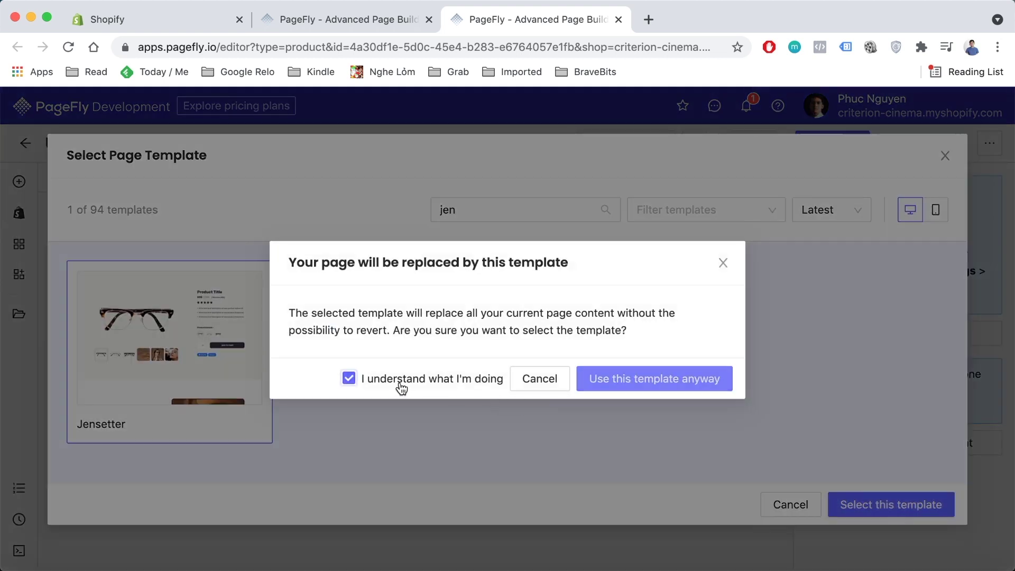
pyautogui.click(686, 383)
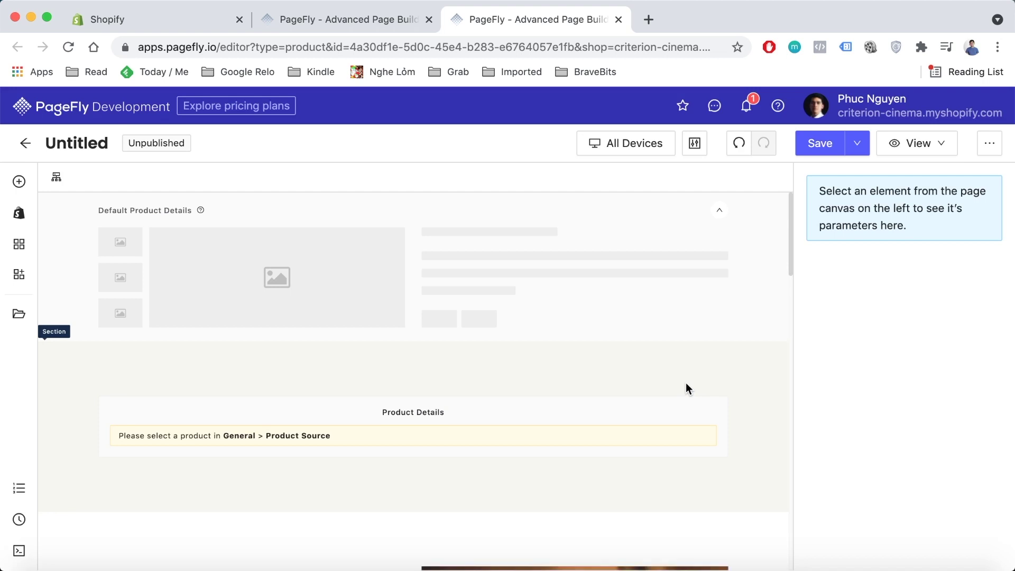
# - Examine the template's sections on the canvas, from Product Details through Customer Review to Related Product
pyautogui.click(658, 361)
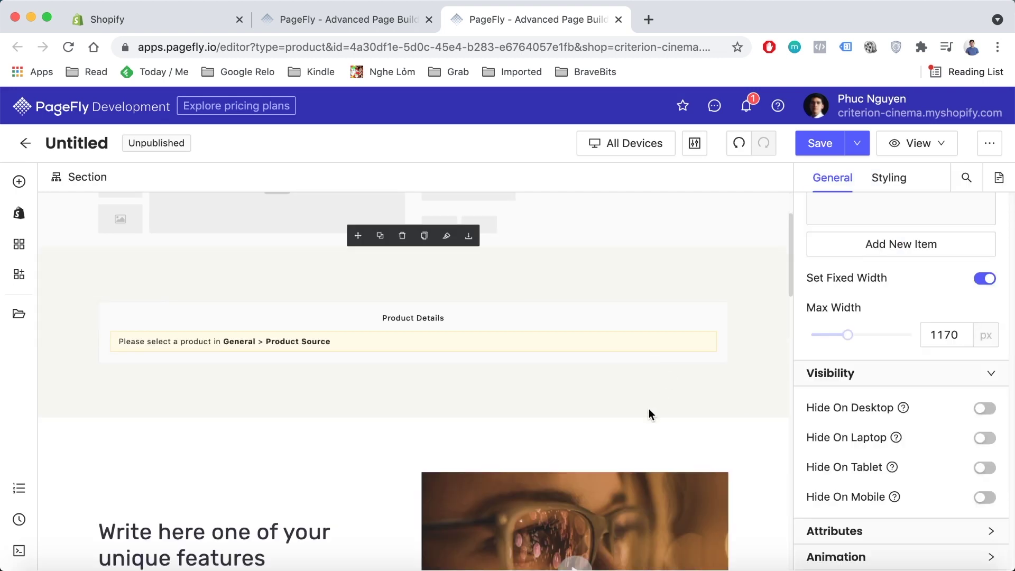
pyautogui.scroll(-3, 648, 414)
pyautogui.scroll(-3, 648, 408)
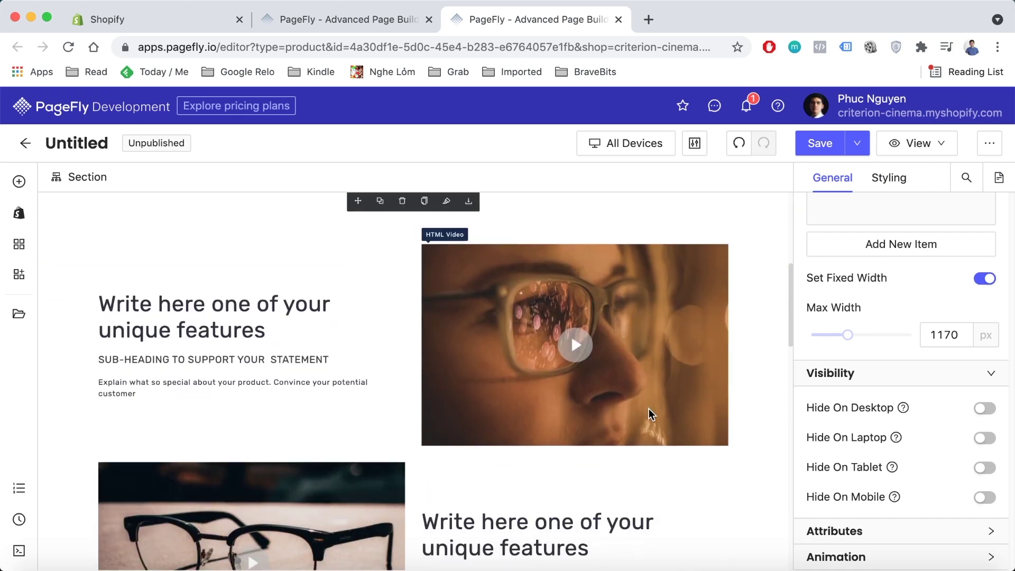
pyautogui.scroll(-1, 649, 410)
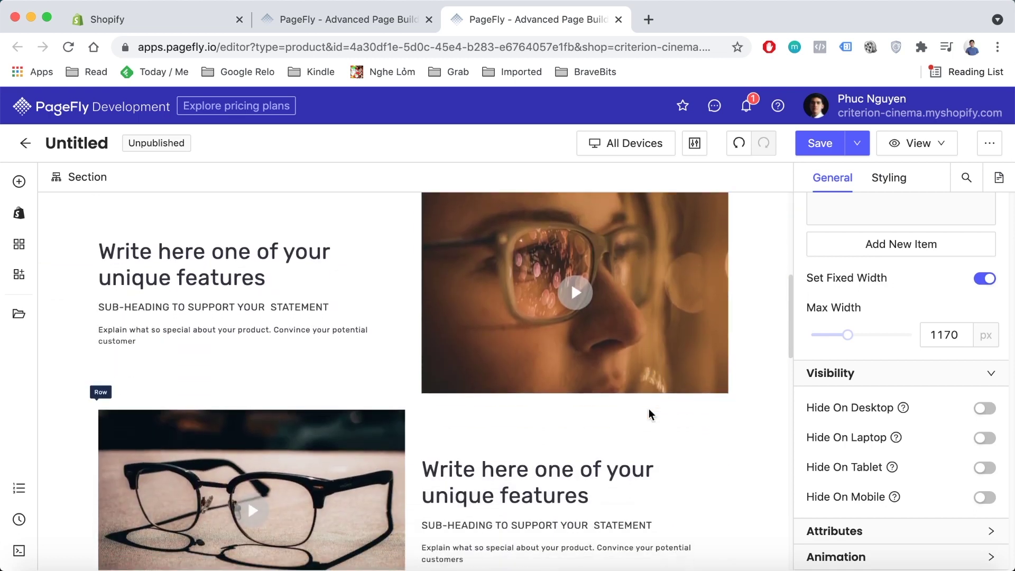
pyautogui.scroll(-1, 649, 409)
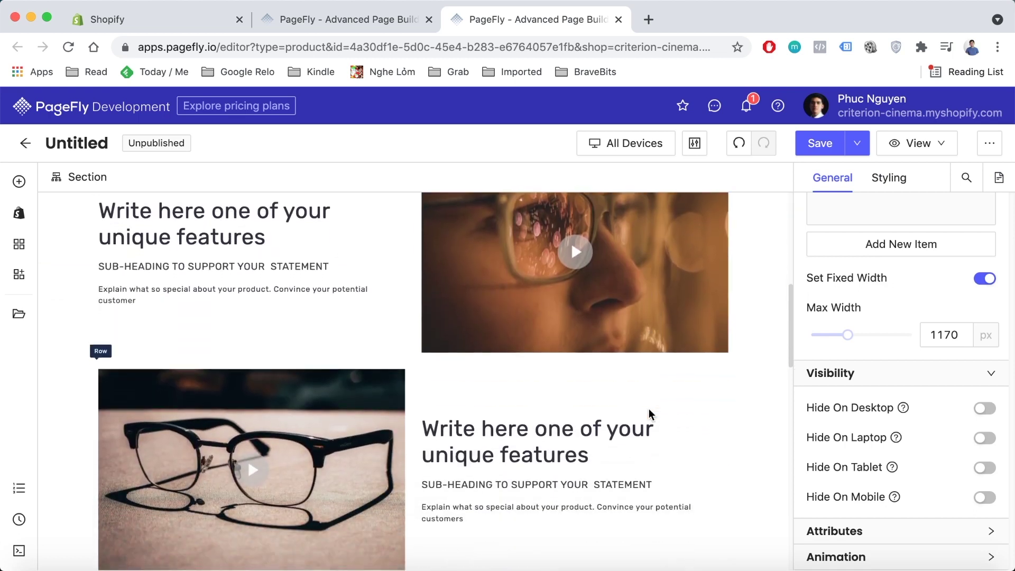
pyautogui.scroll(7, 648, 410)
pyautogui.scroll(-4, 649, 412)
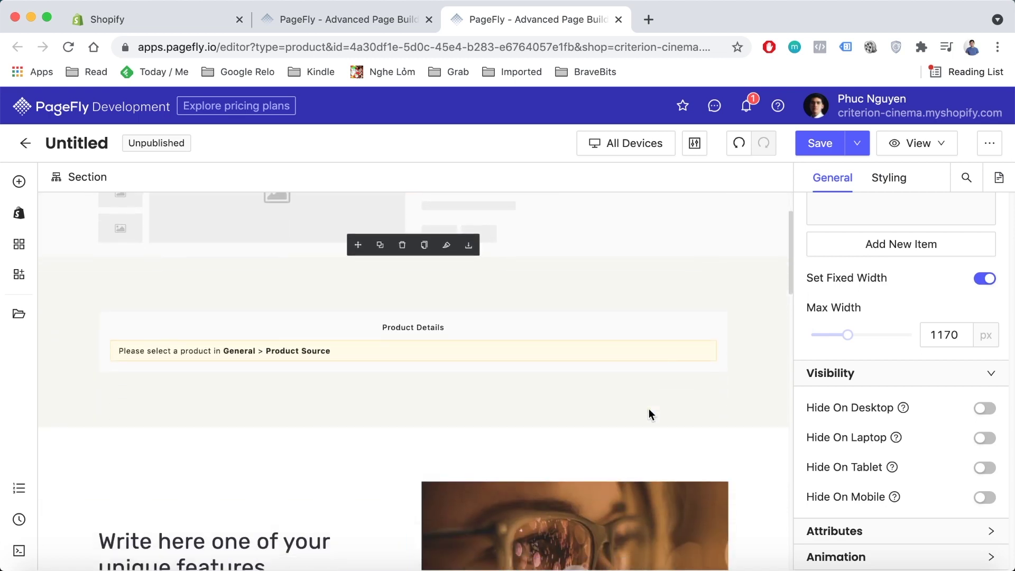
pyautogui.scroll(-7, 649, 408)
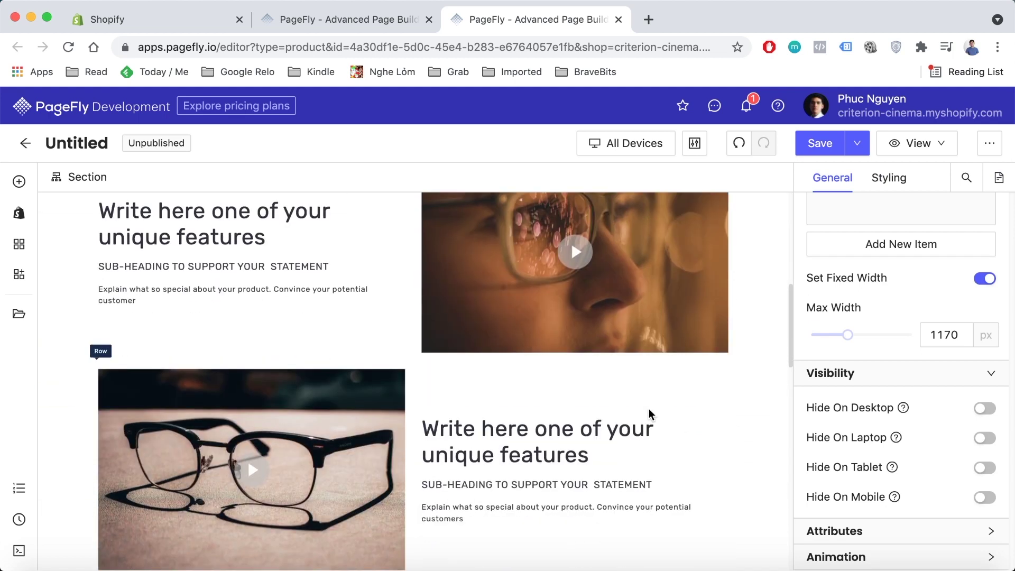
pyautogui.scroll(-7, 648, 408)
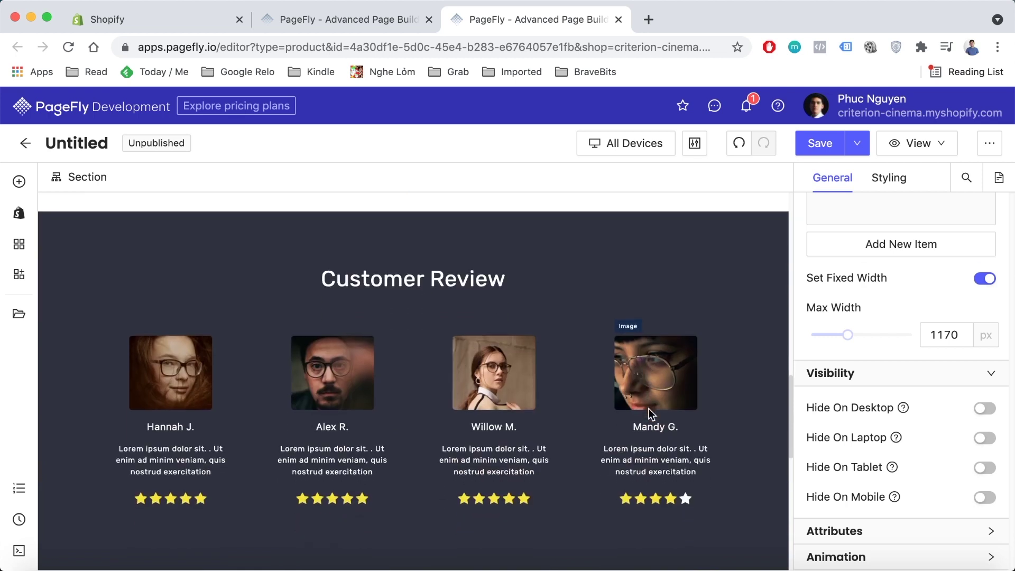
pyautogui.scroll(-3, 648, 408)
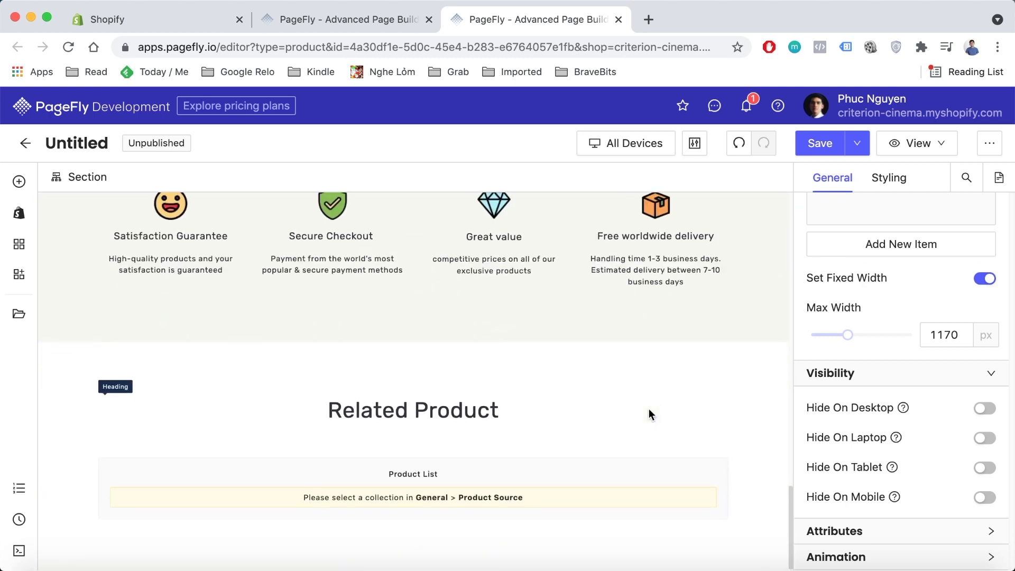
pyautogui.scroll(15, 636, 410)
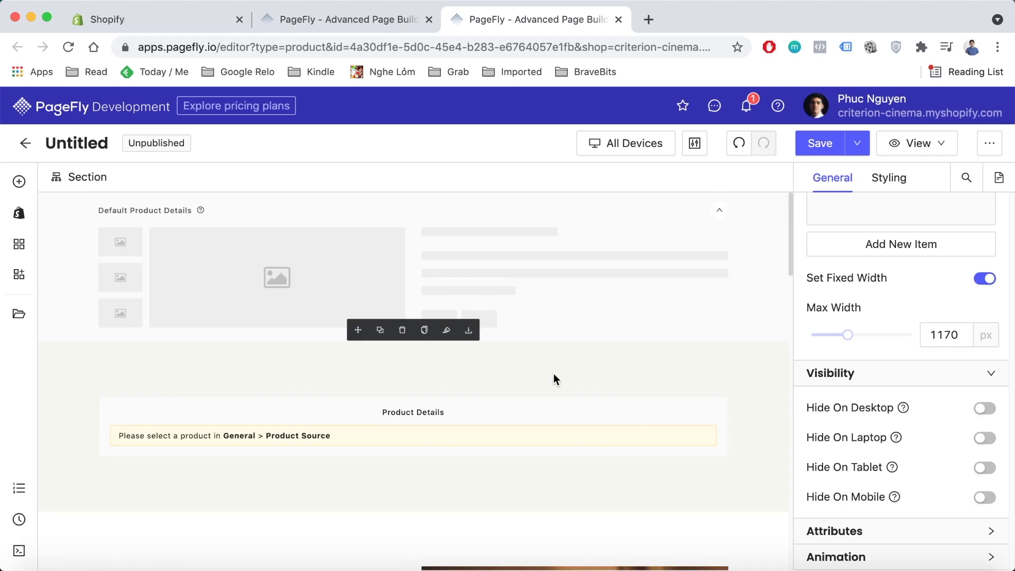
# - Set the Product Details element's source to the custom product Contigo 72952 Vacuum-Insulated Stainless Steel Travel Mug, 24oz, matte black
pyautogui.scroll(-1, 553, 378)
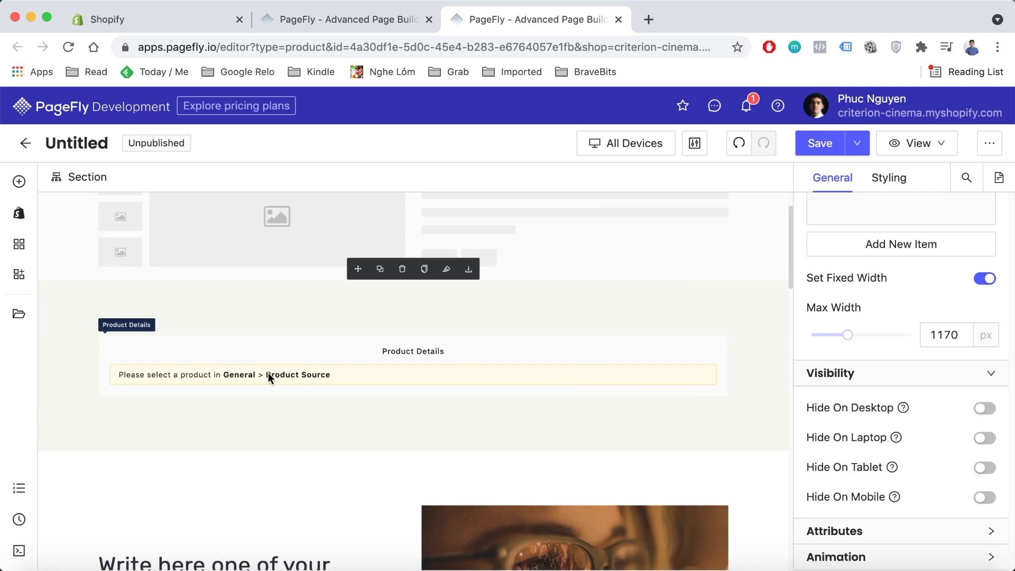
pyautogui.click(409, 379)
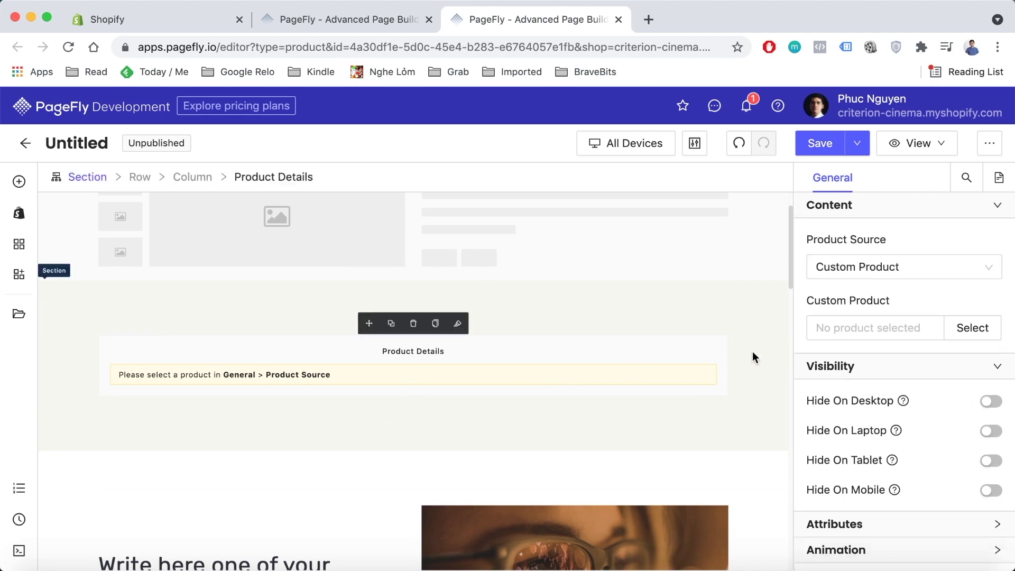
pyautogui.click(868, 276)
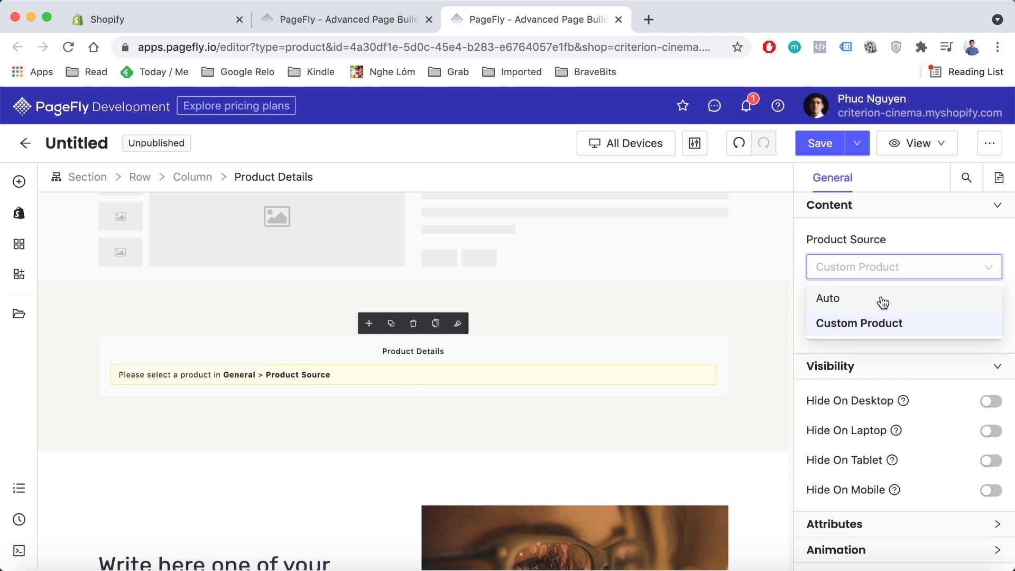
pyautogui.click(860, 321)
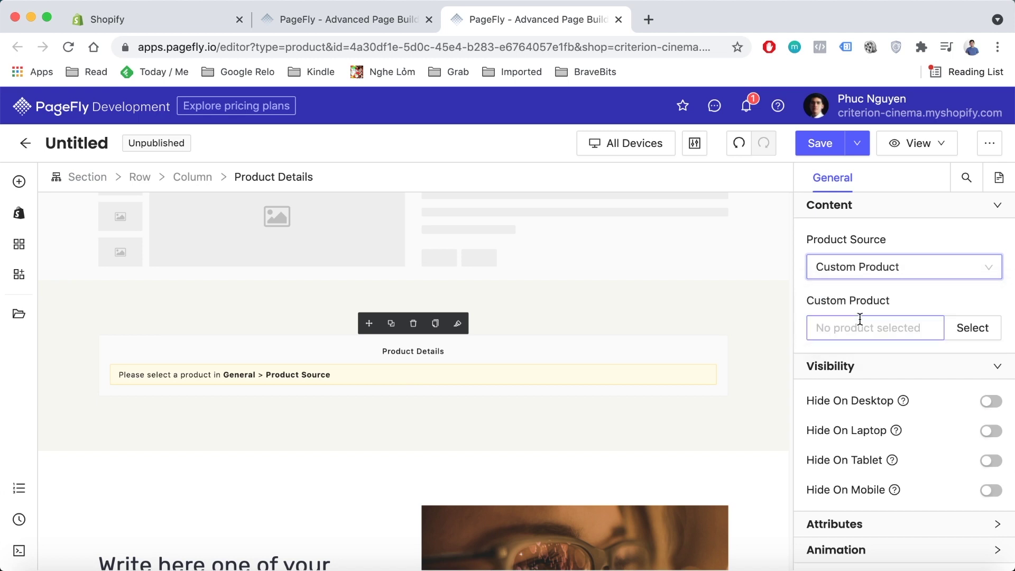
pyautogui.click(978, 333)
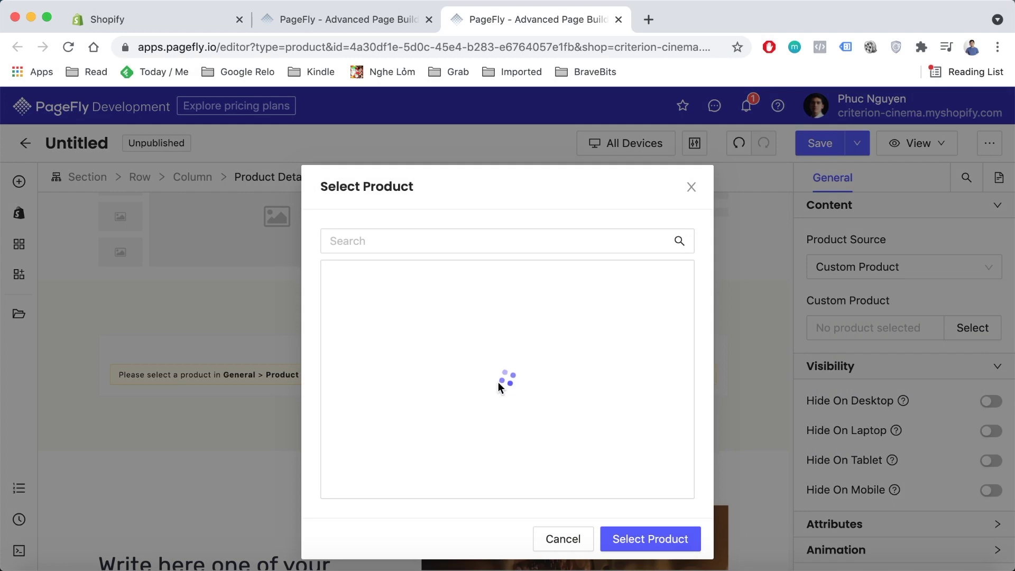
pyautogui.scroll(-3, 444, 392)
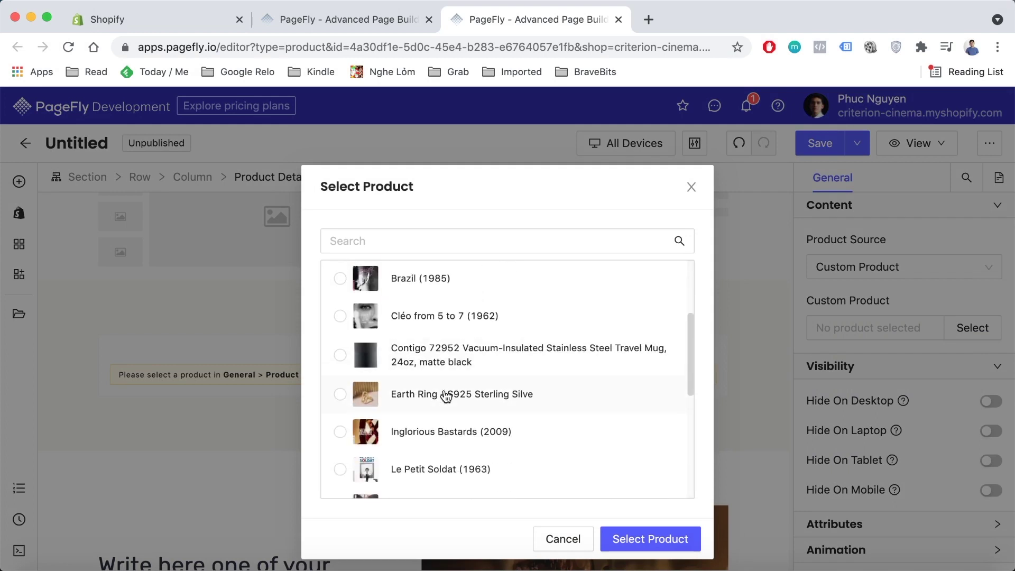
pyautogui.click(411, 343)
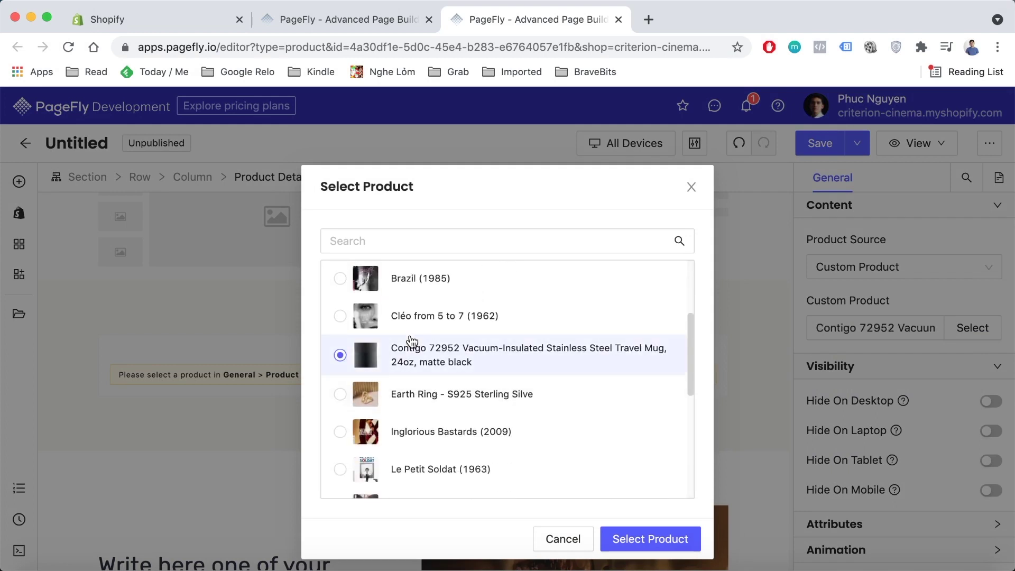
pyautogui.click(661, 541)
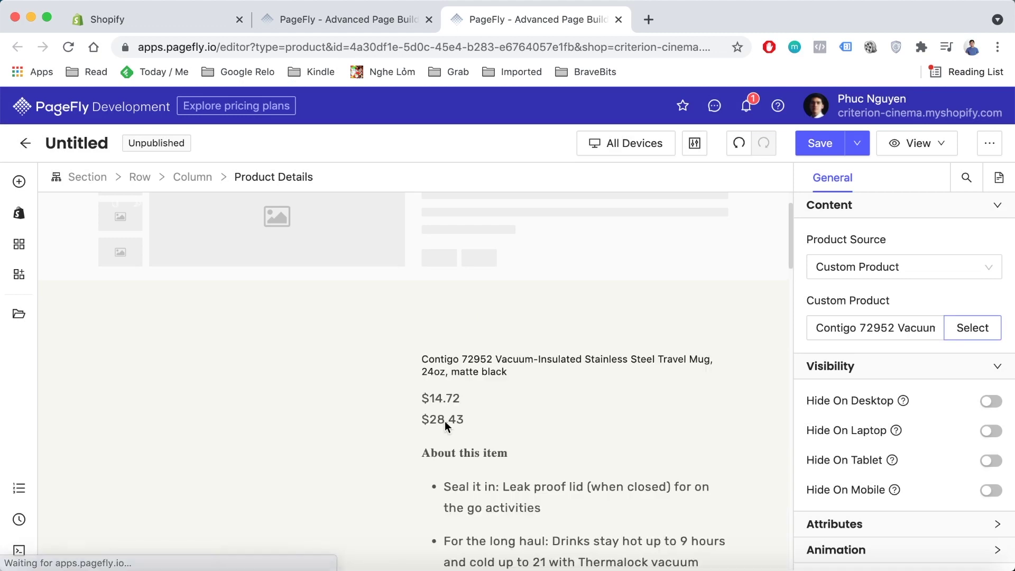
# - Examine the travel mug's product details on the canvas, from the title and price to the social buttons
pyautogui.scroll(-1, 661, 427)
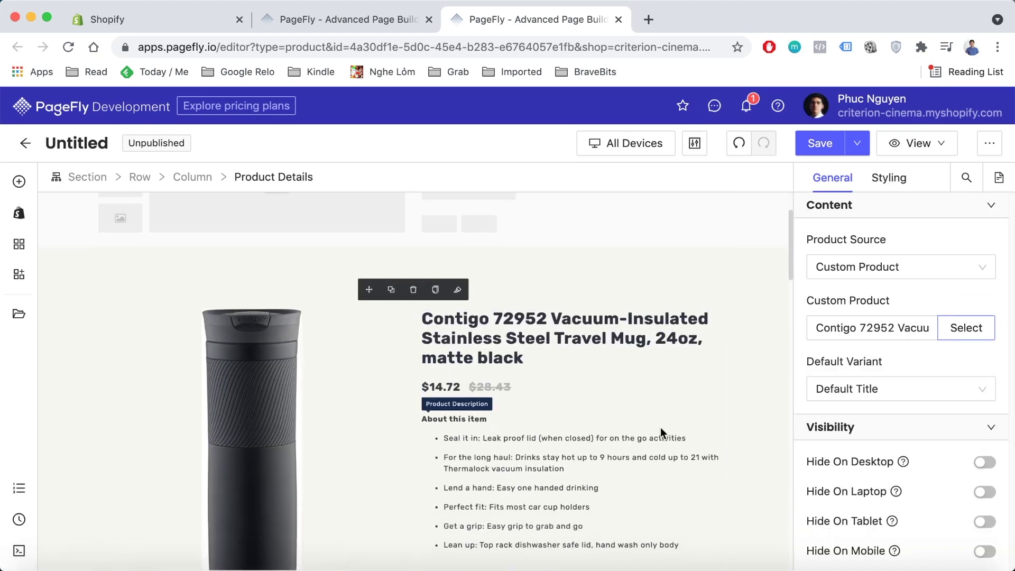
pyautogui.scroll(-5, 660, 431)
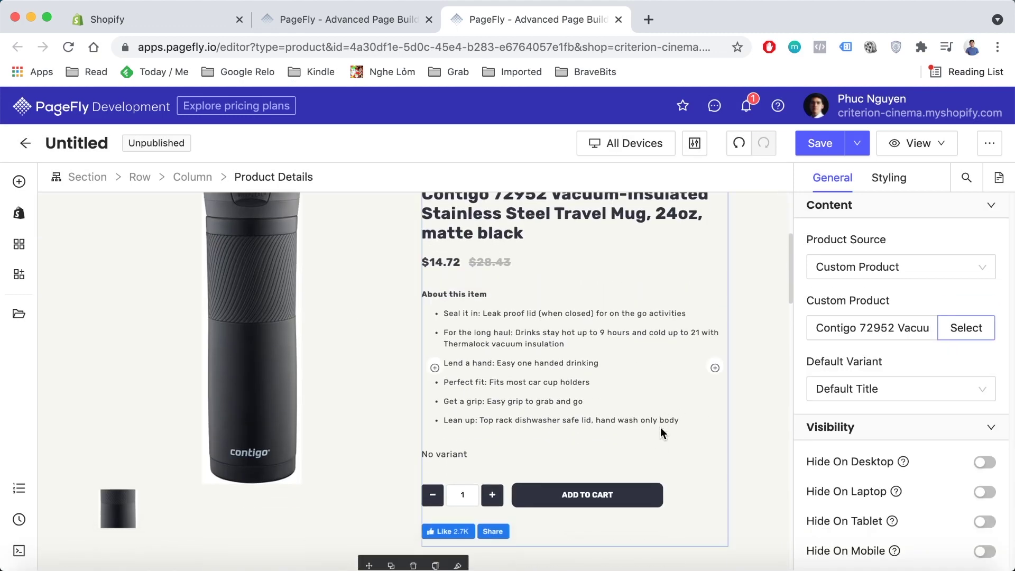
pyautogui.scroll(-1, 660, 427)
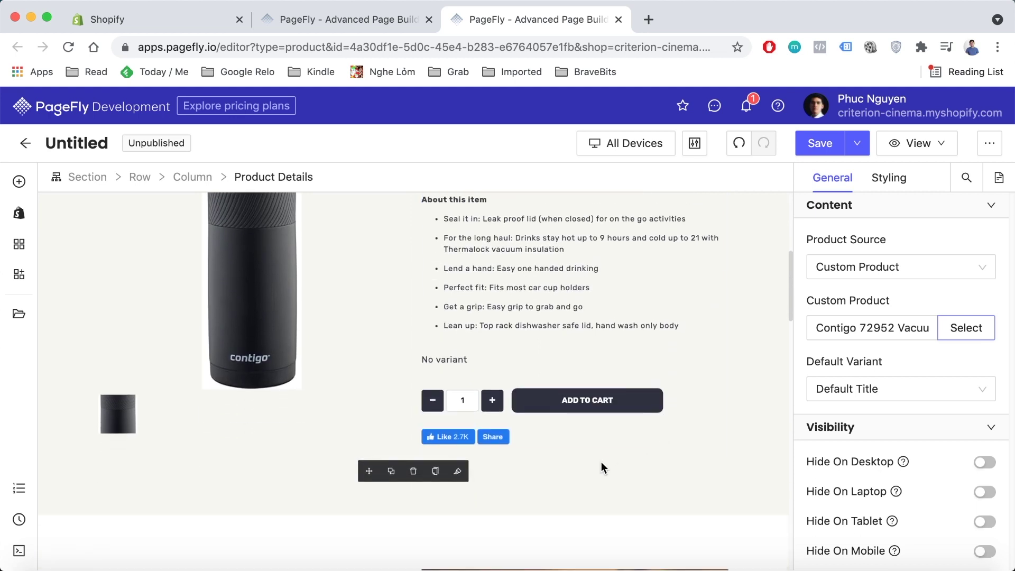
pyautogui.scroll(1, 601, 461)
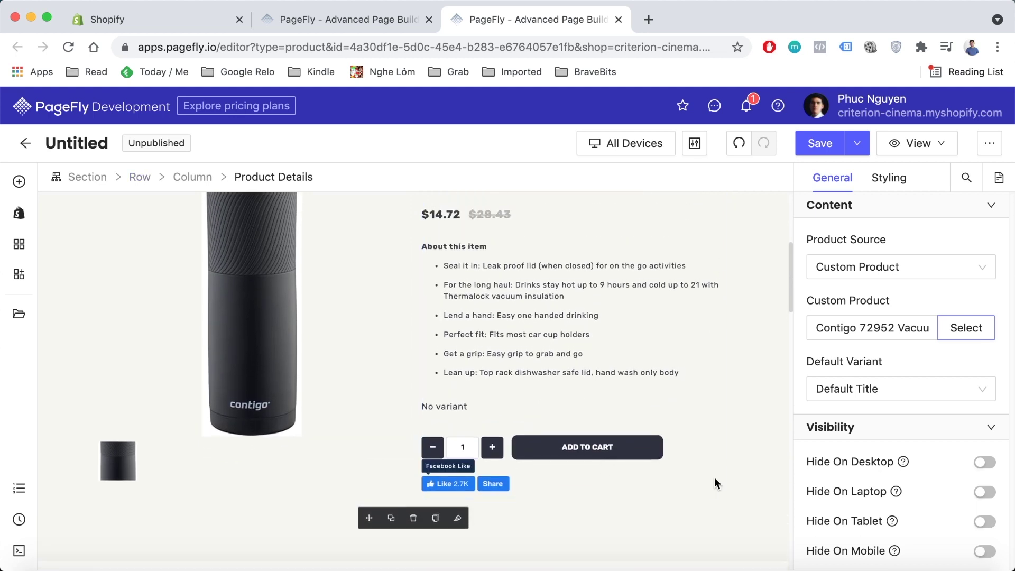
pyautogui.scroll(2, 714, 477)
pyautogui.scroll(1, 715, 484)
pyautogui.scroll(-3, 715, 484)
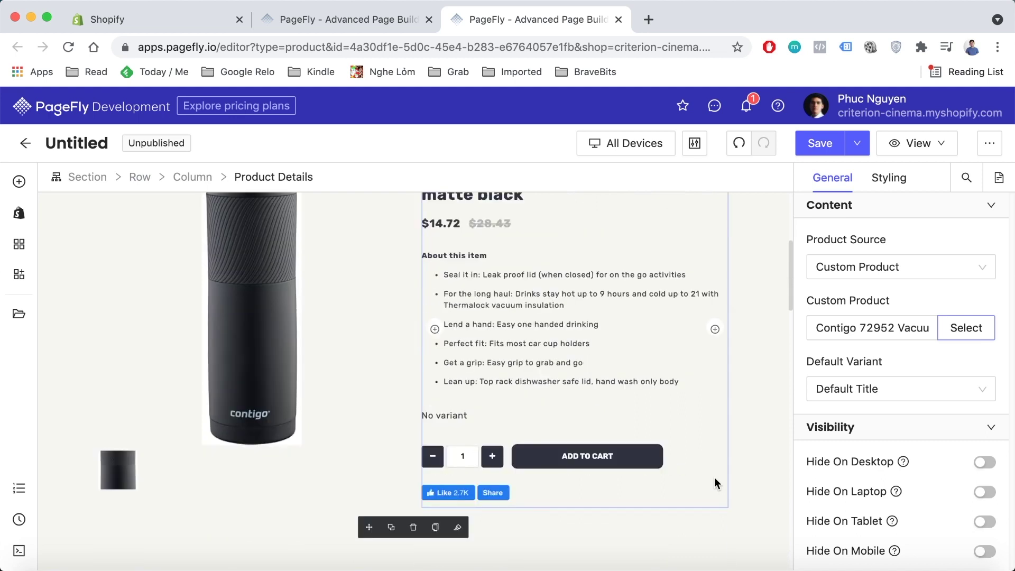
# - Shorten the Product Add To Cart element's button text to "Add"
pyautogui.click(598, 463)
pyautogui.scroll(-2, 888, 436)
pyautogui.scroll(3, 888, 435)
pyautogui.scroll(4, 888, 435)
pyautogui.click(890, 378)
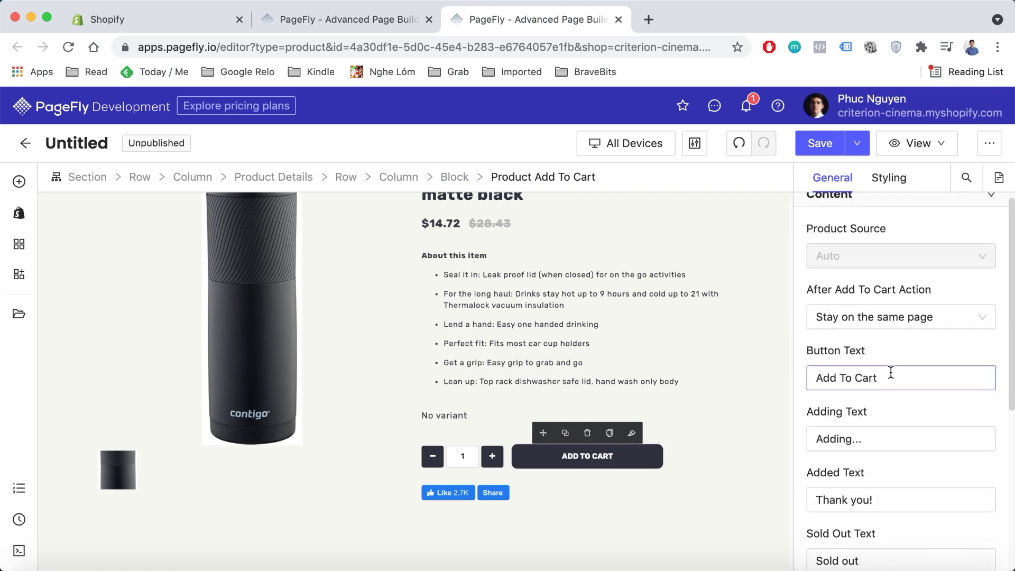
pyautogui.press('BackSpace')
pyautogui.press('BackSpace')
pyautogui.press('BackSpace')
pyautogui.press('BackSpace')
pyautogui.press('BackSpace')
pyautogui.press('BackSpace')
pyautogui.press('BackSpace')
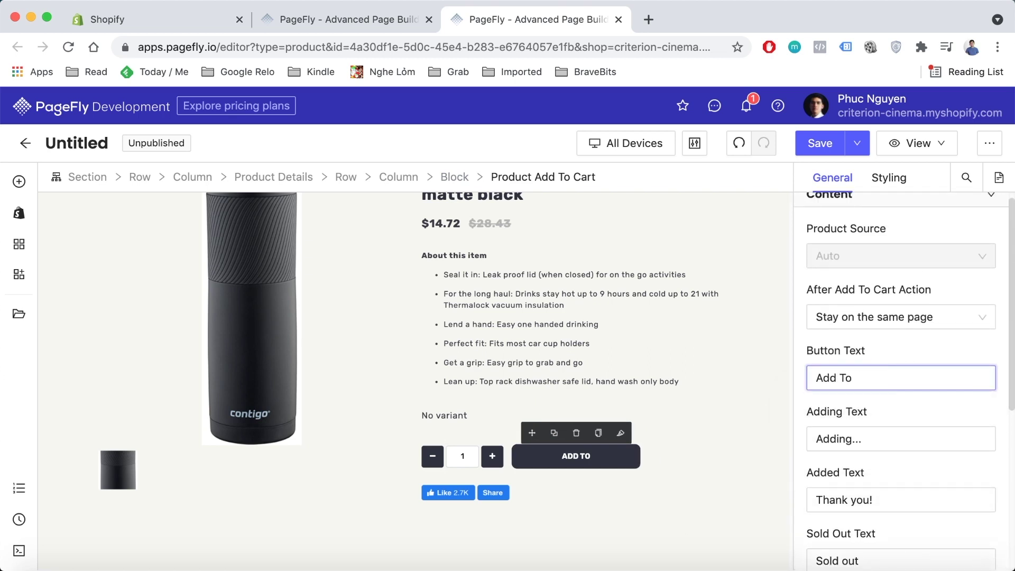
pyautogui.click(810, 348)
# - Set the add-to-cart button's animation to Bounce when displayed and Backward on mouse over
pyautogui.scroll(-5, 811, 346)
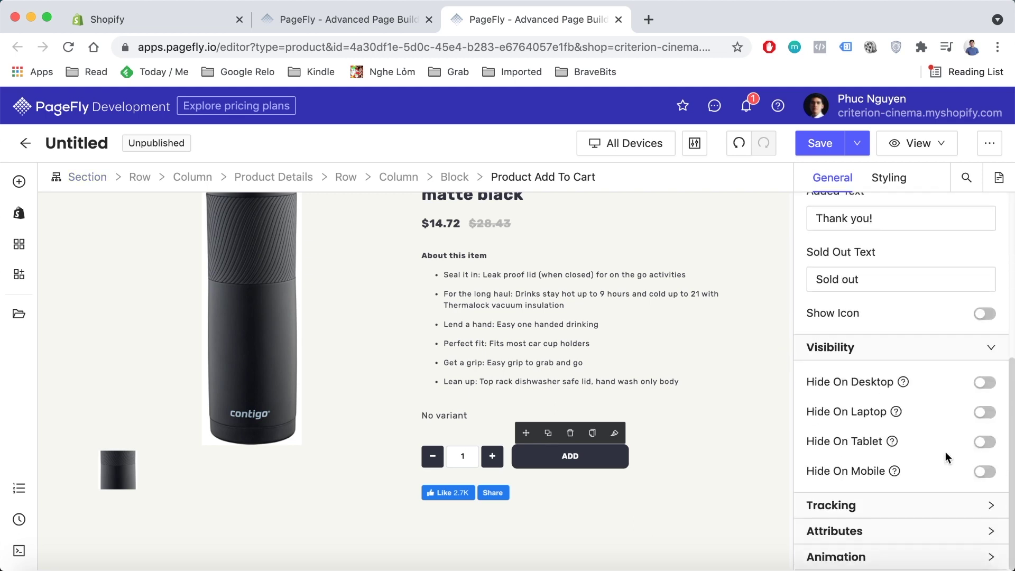
pyautogui.click(993, 558)
pyautogui.scroll(-3, 890, 488)
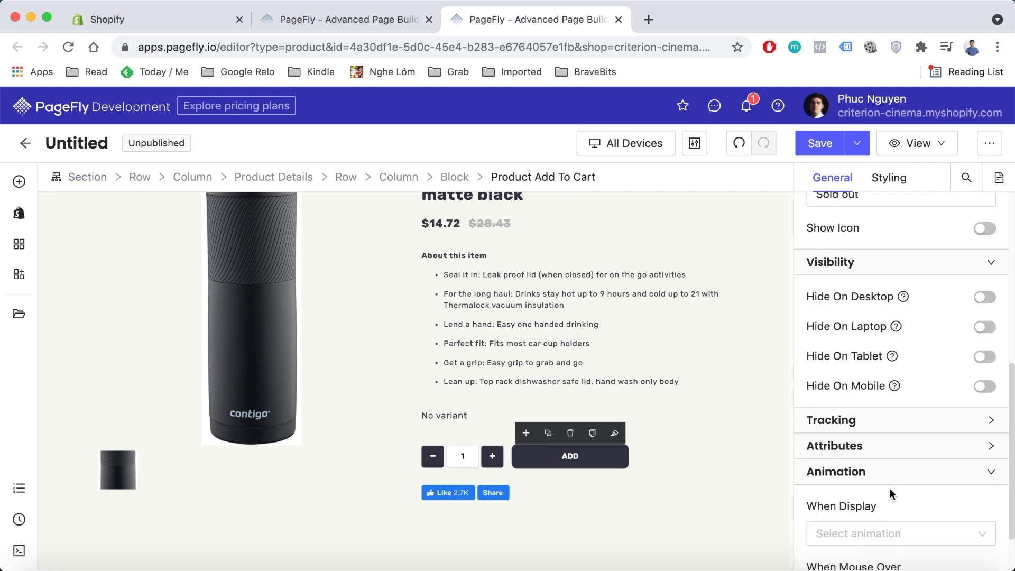
pyautogui.click(985, 482)
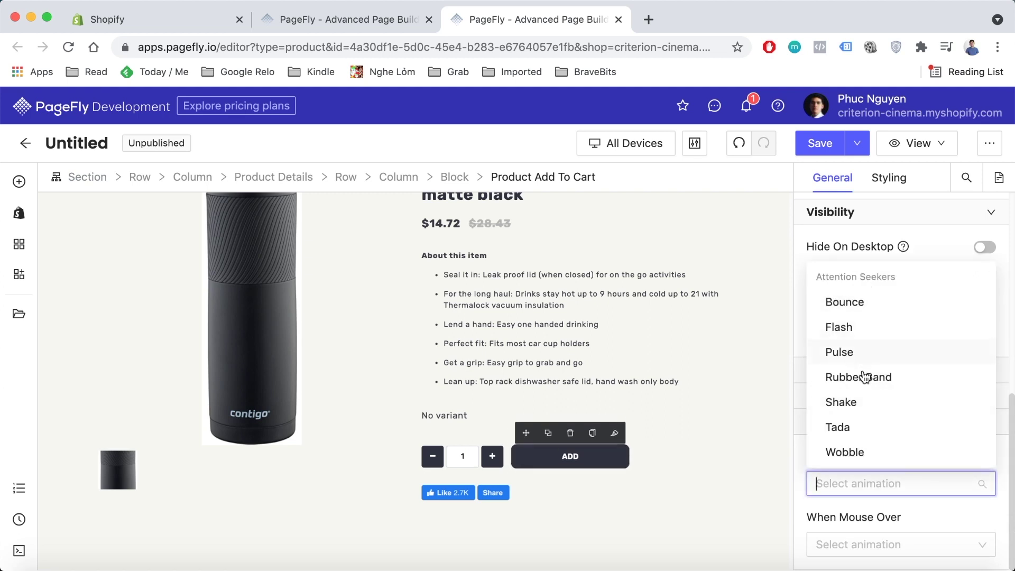
pyautogui.click(872, 301)
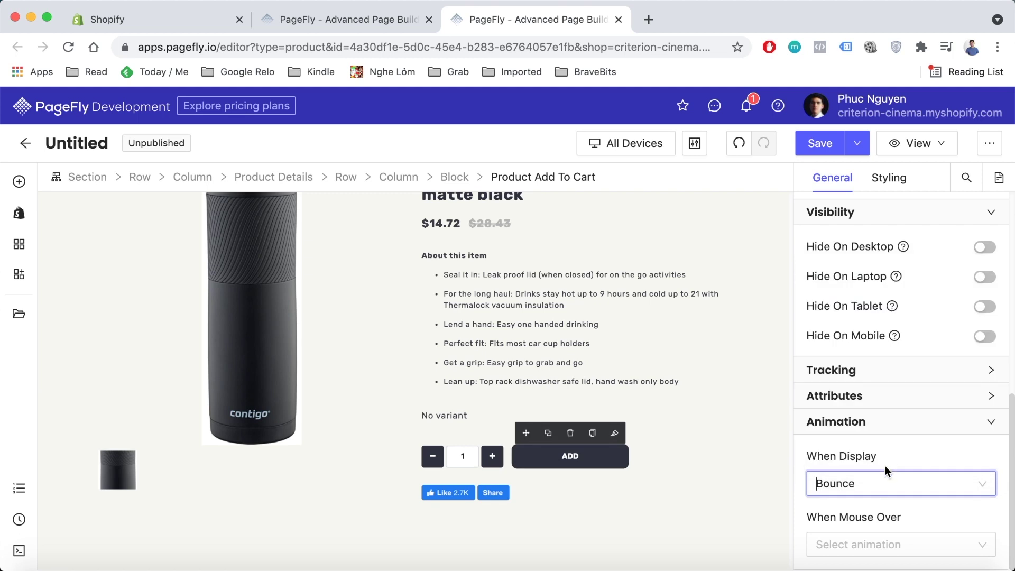
pyautogui.click(875, 536)
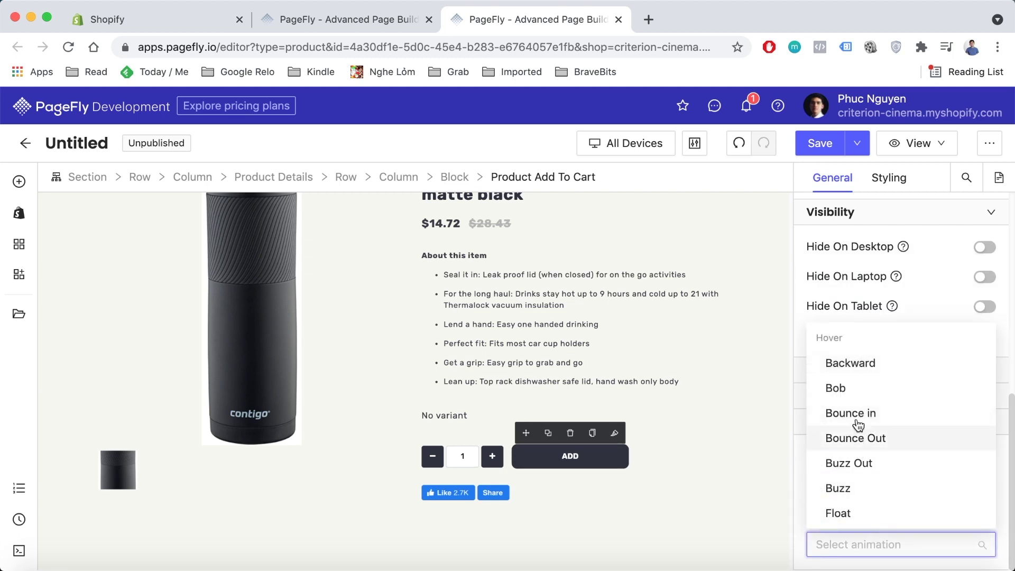
pyautogui.click(865, 369)
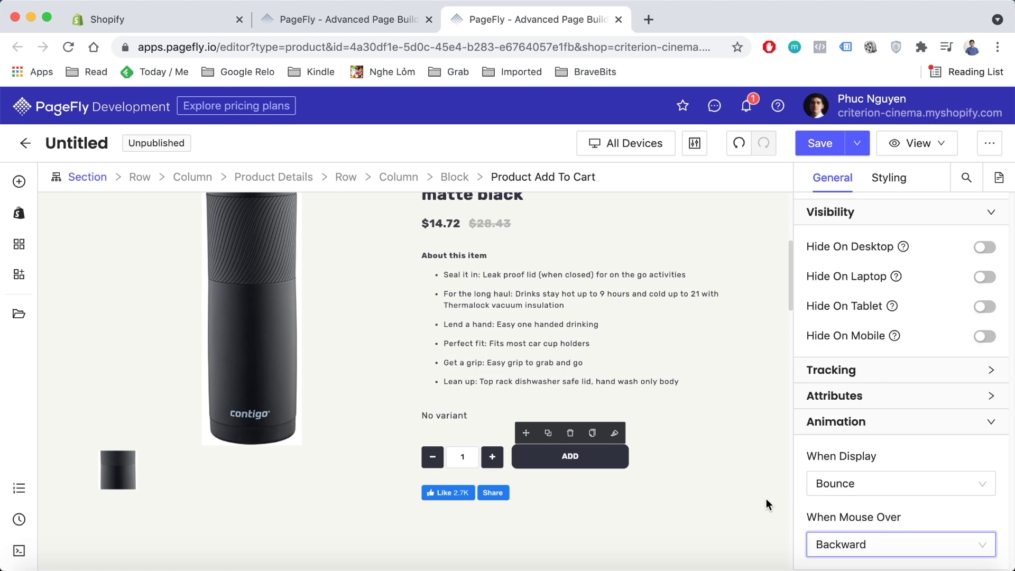
# - Examine the unique features section below the product details, including its two HTML videos and the accompanying headings and text
pyautogui.click(658, 478)
pyautogui.scroll(-6, 659, 478)
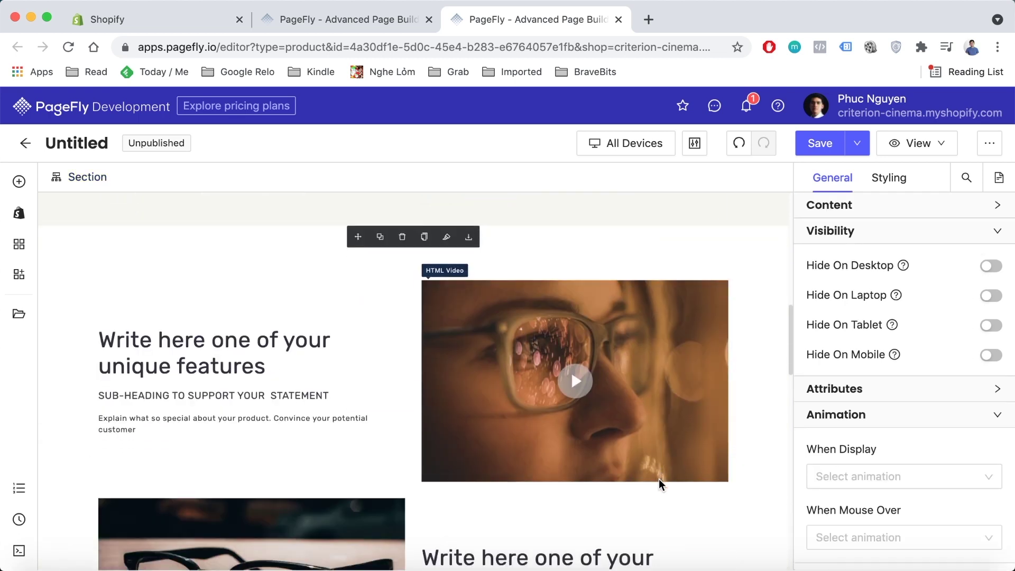
pyautogui.scroll(-3, 658, 478)
pyautogui.scroll(-1, 658, 477)
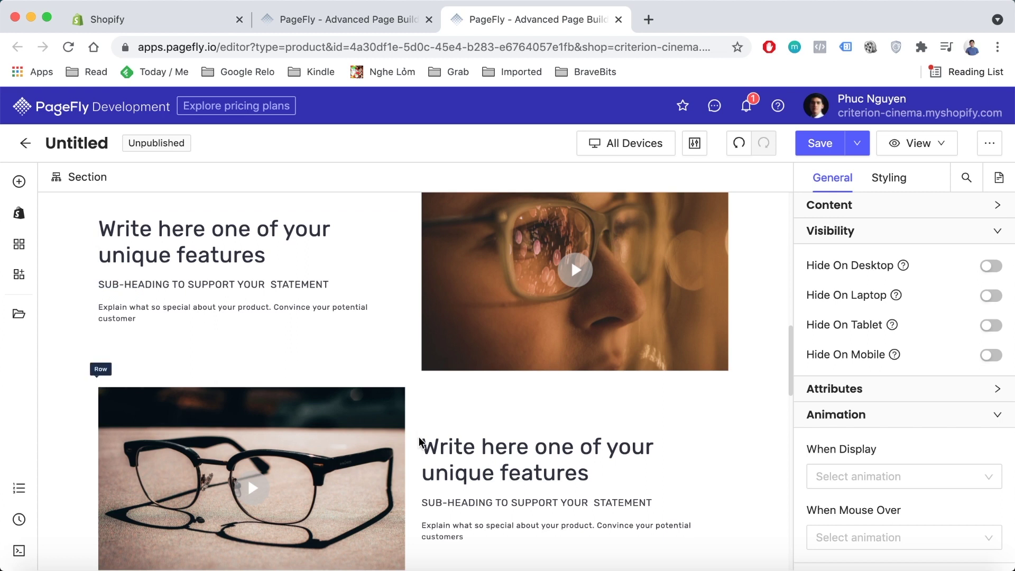
pyautogui.scroll(2, 314, 415)
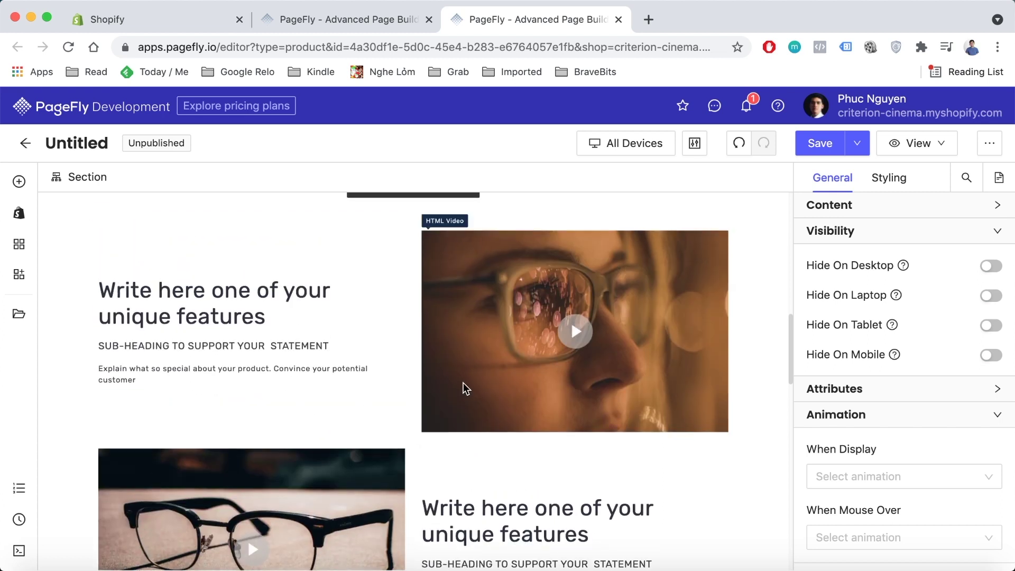
pyautogui.scroll(-4, 393, 365)
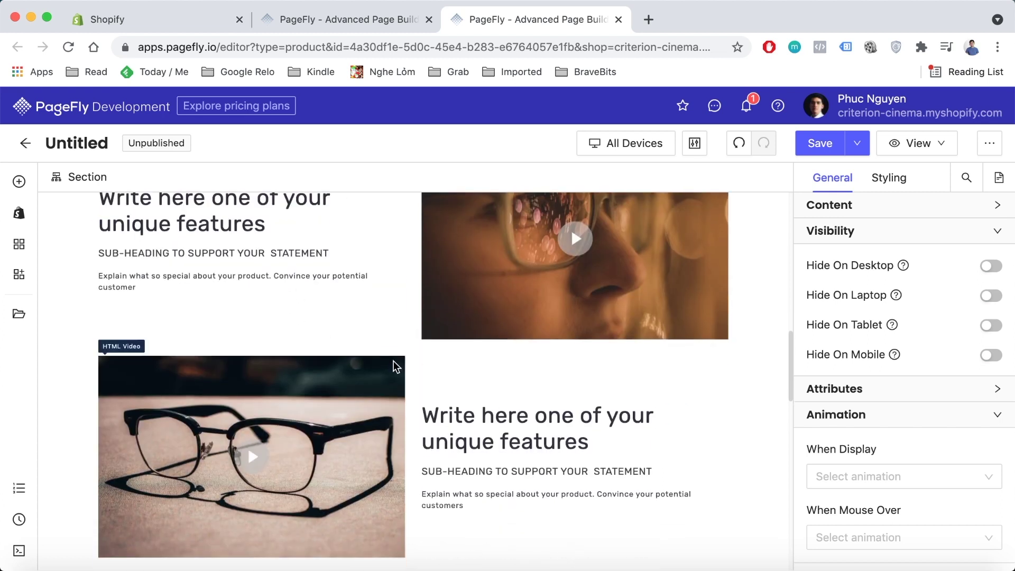
pyautogui.scroll(5, 393, 361)
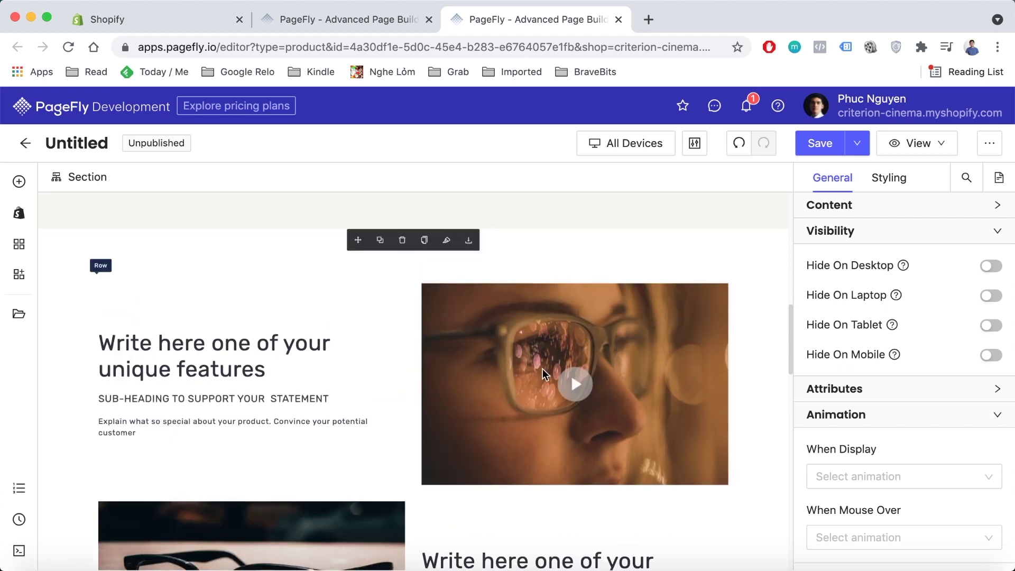
pyautogui.scroll(-3, 543, 369)
pyautogui.scroll(-3, 543, 368)
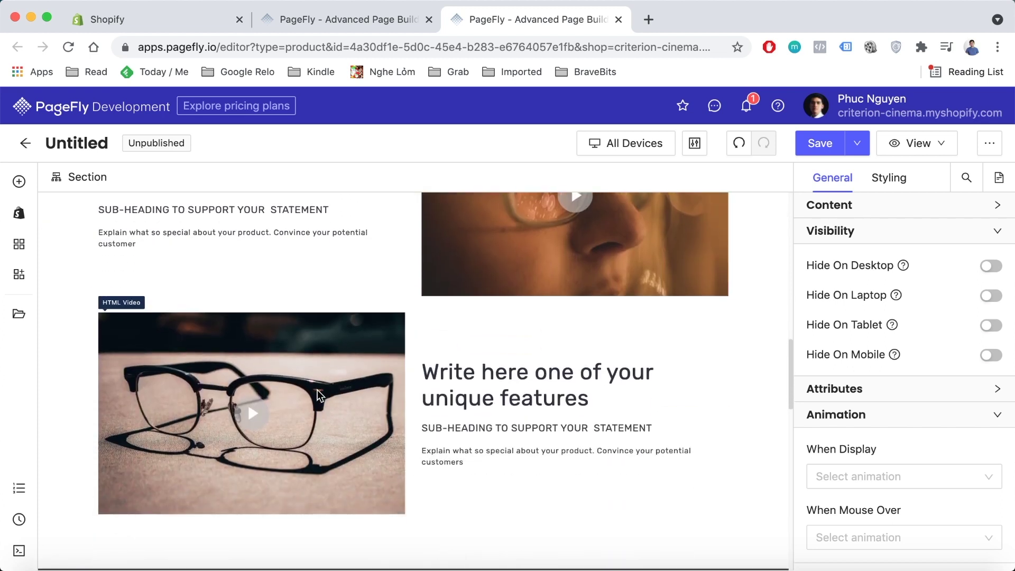
pyautogui.scroll(5, 466, 369)
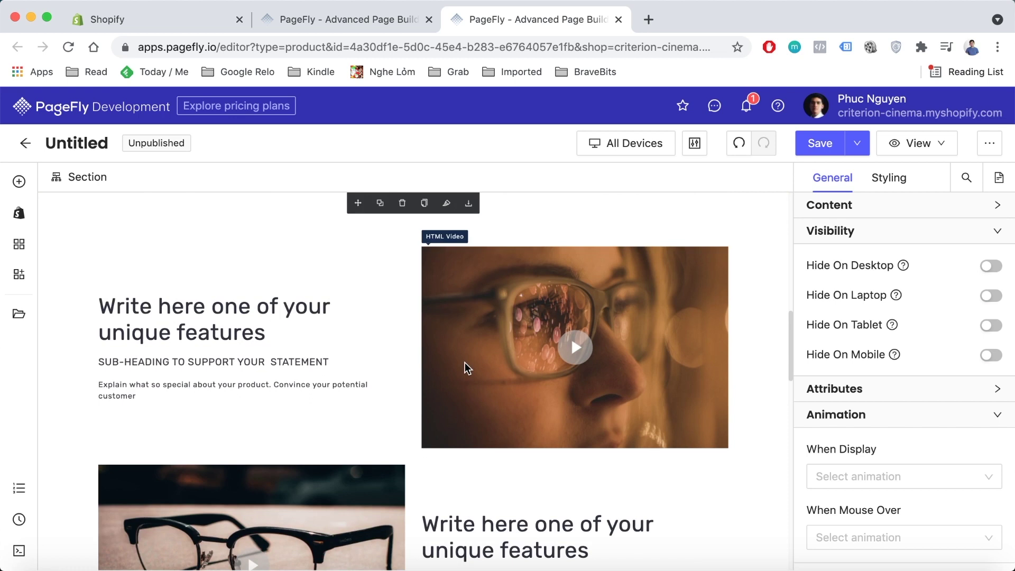
pyautogui.scroll(5, 467, 369)
pyautogui.scroll(-3, 381, 370)
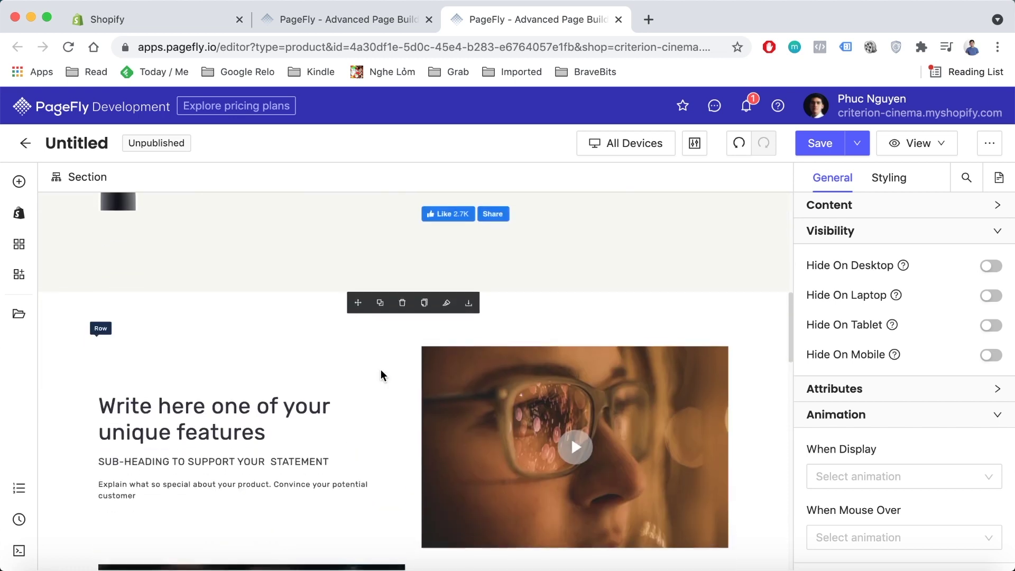
pyautogui.scroll(-5, 381, 371)
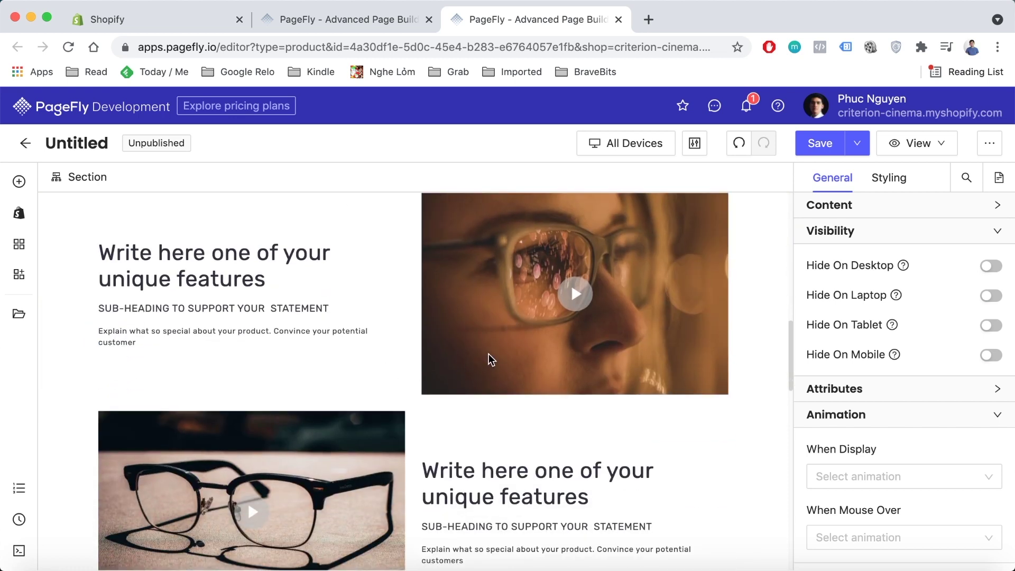
pyautogui.click(492, 360)
pyautogui.scroll(2, 492, 359)
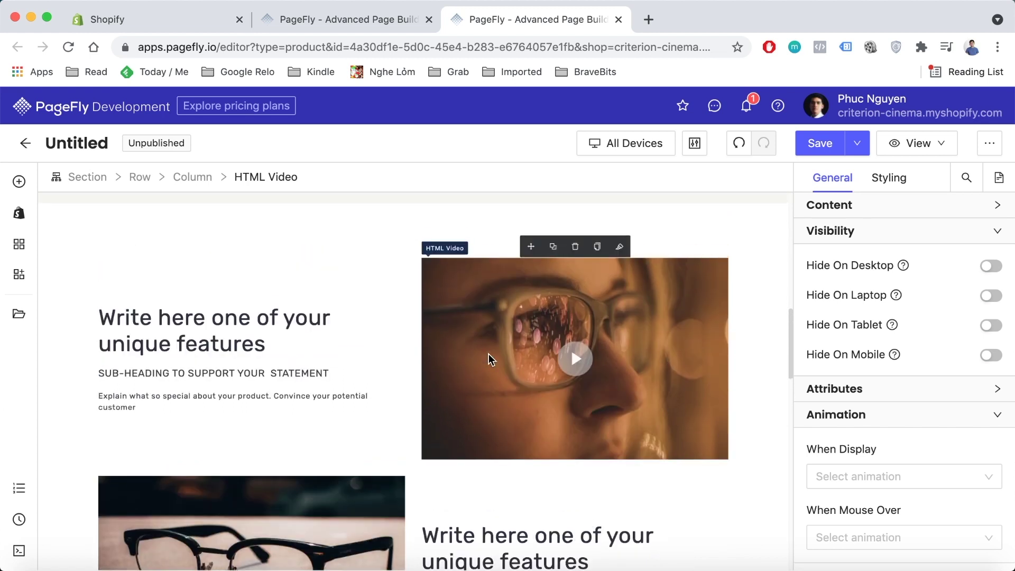
pyautogui.scroll(-1, 491, 359)
pyautogui.scroll(-2, 517, 351)
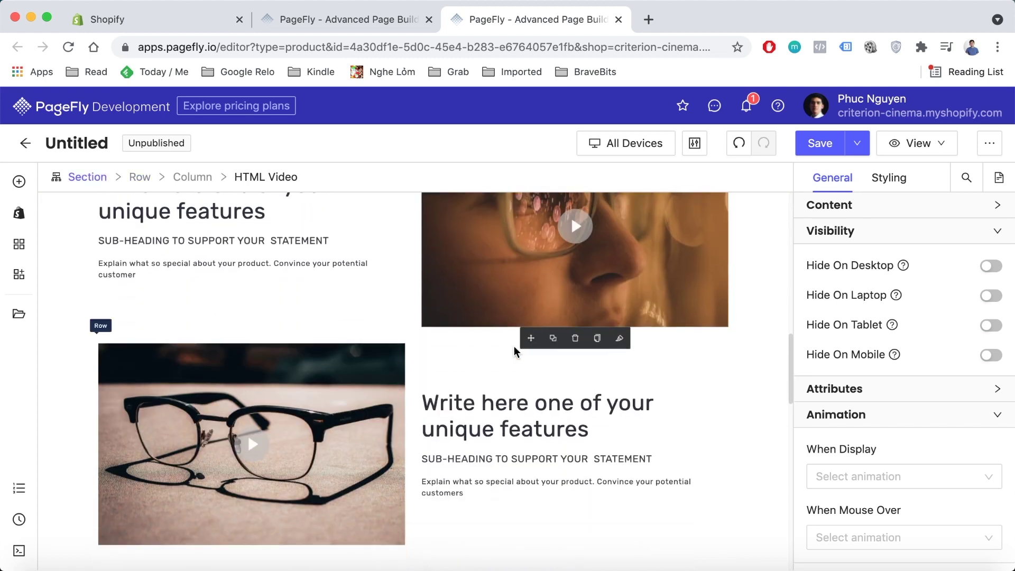
pyautogui.scroll(-1, 255, 400)
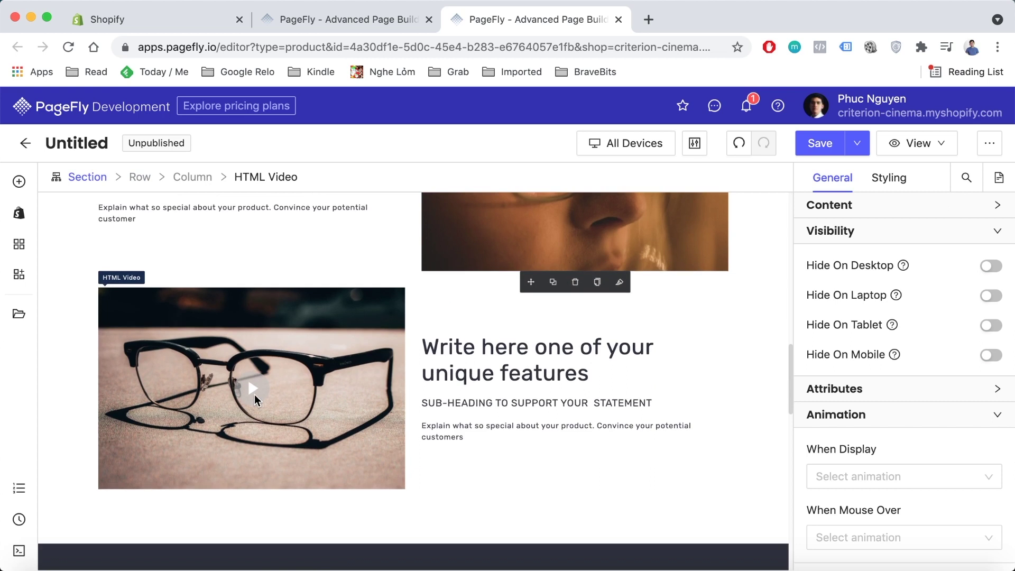
# - Add an Image element in a new row below the eyeglasses video in the unique features section
pyautogui.click(19, 183)
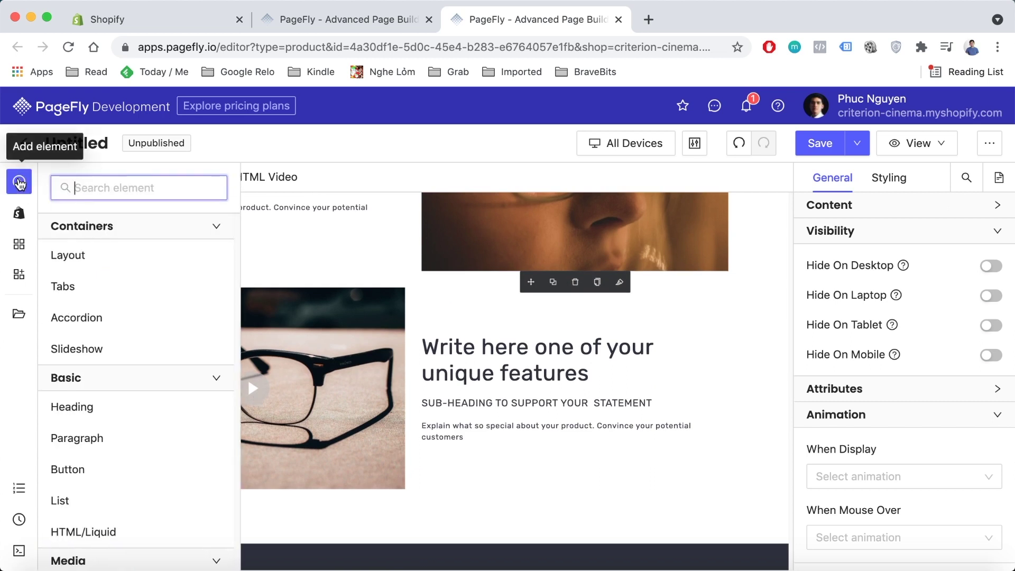
pyautogui.scroll(-2, 100, 393)
pyautogui.scroll(-1, 101, 392)
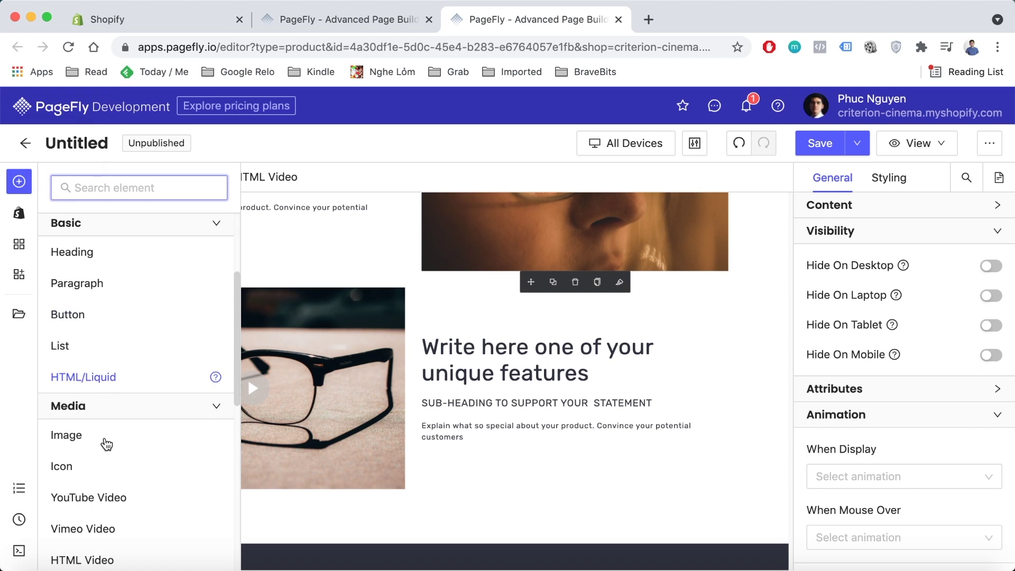
pyautogui.moveTo(113, 440)
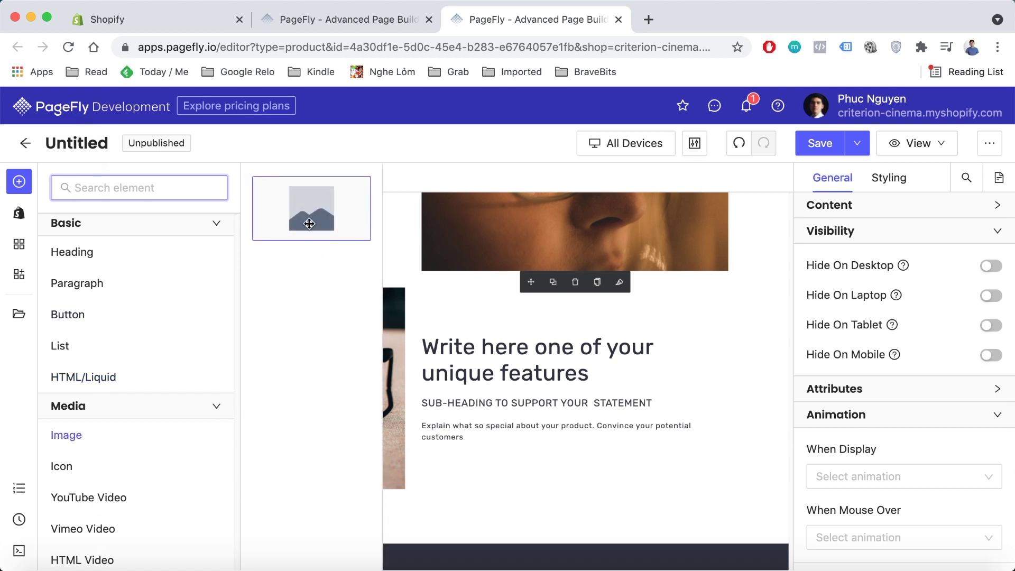
pyautogui.moveTo(411, 486); pyautogui.dragTo(271, 501)
pyautogui.scroll(-4, 480, 463)
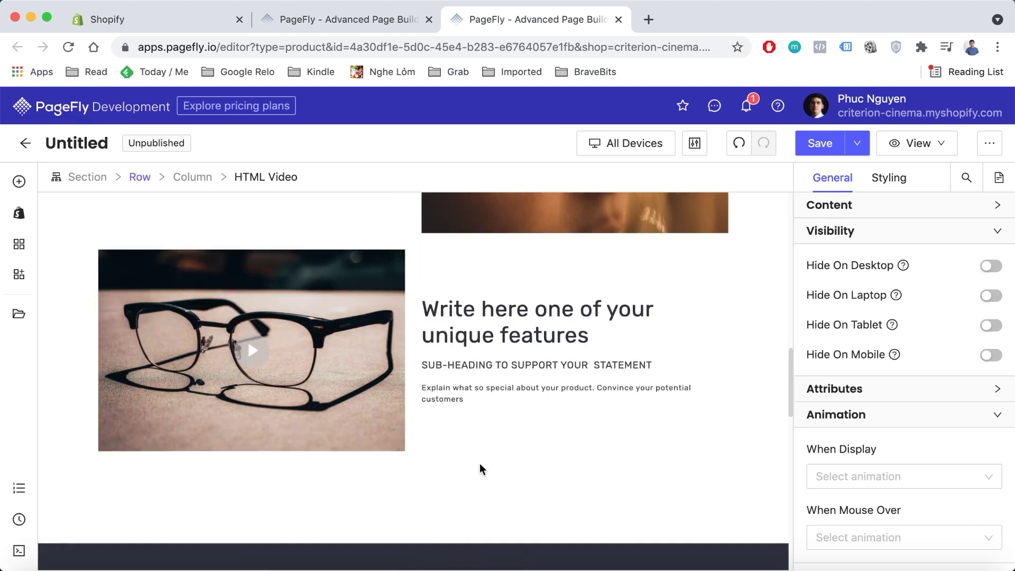
# - Delete the column holding the new image placeholder below the eyeglasses video
pyautogui.scroll(2, 480, 463)
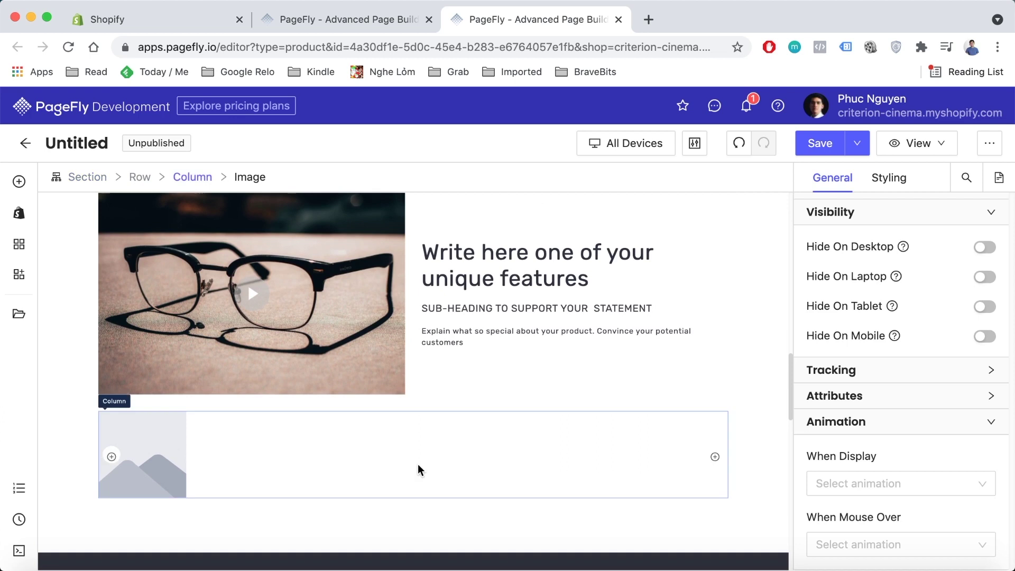
pyautogui.click(245, 471)
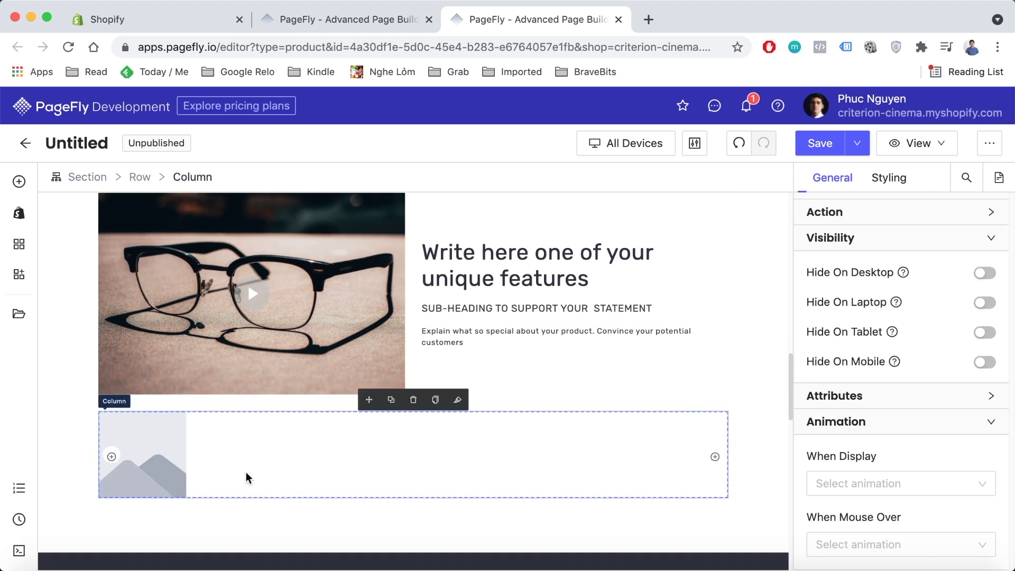
pyautogui.click(413, 400)
# - Set the first unique features heading's font family to ABeeZee and its font size to 52 px
pyautogui.scroll(4, 539, 364)
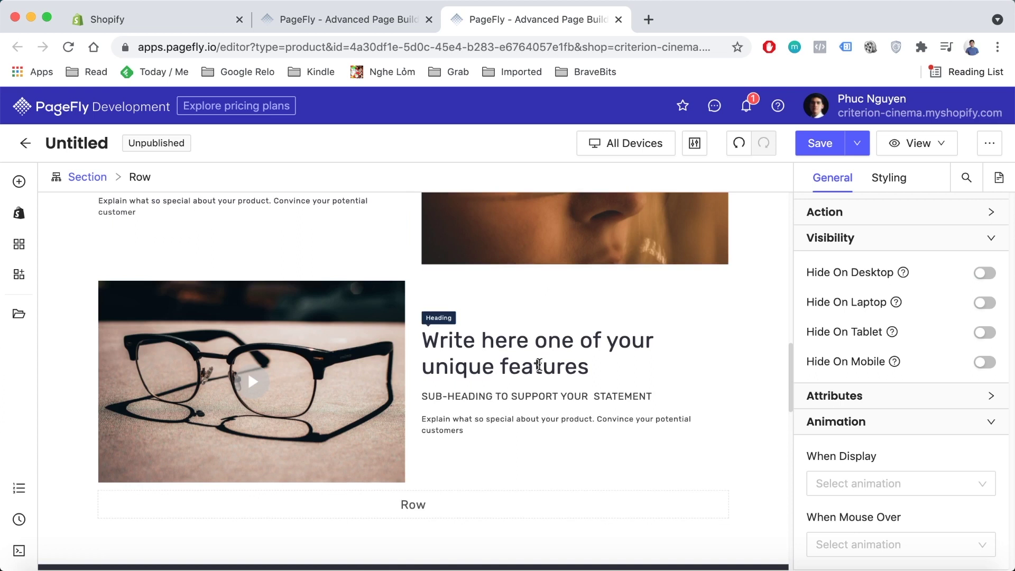
pyautogui.scroll(2, 539, 364)
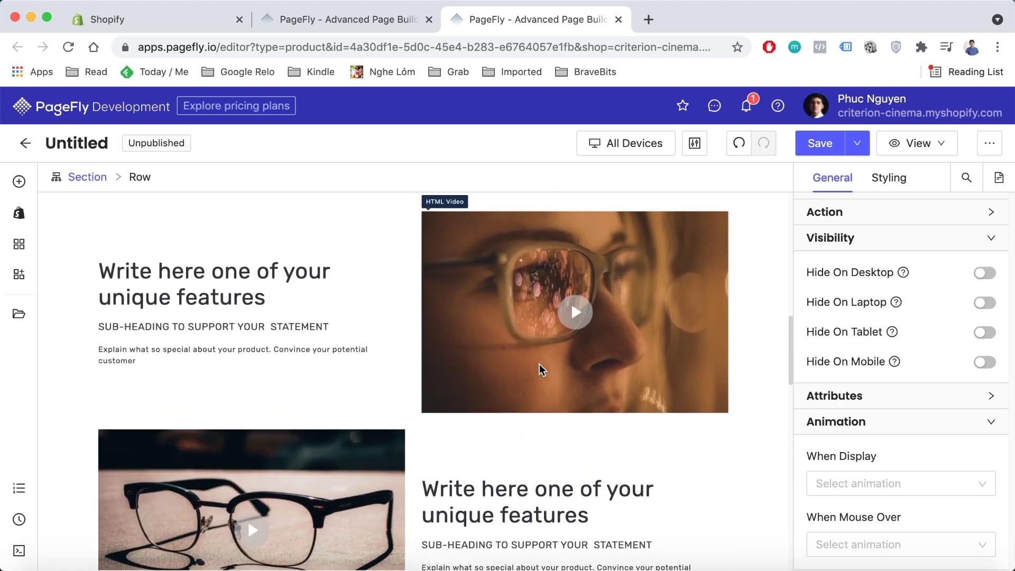
pyautogui.click(100, 266)
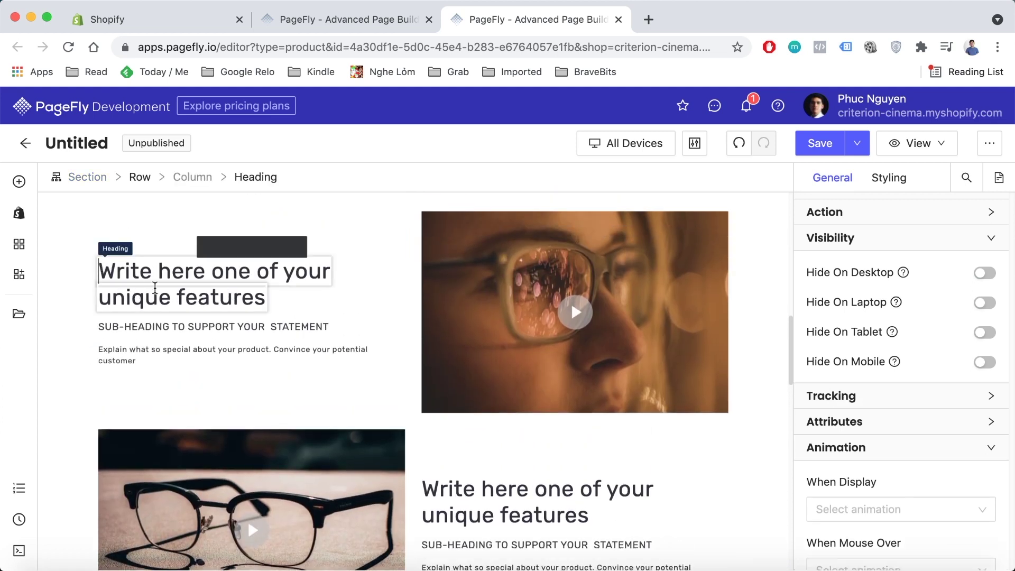
pyautogui.moveTo(100, 266); pyautogui.dragTo(248, 317)
pyautogui.scroll(-1, 898, 375)
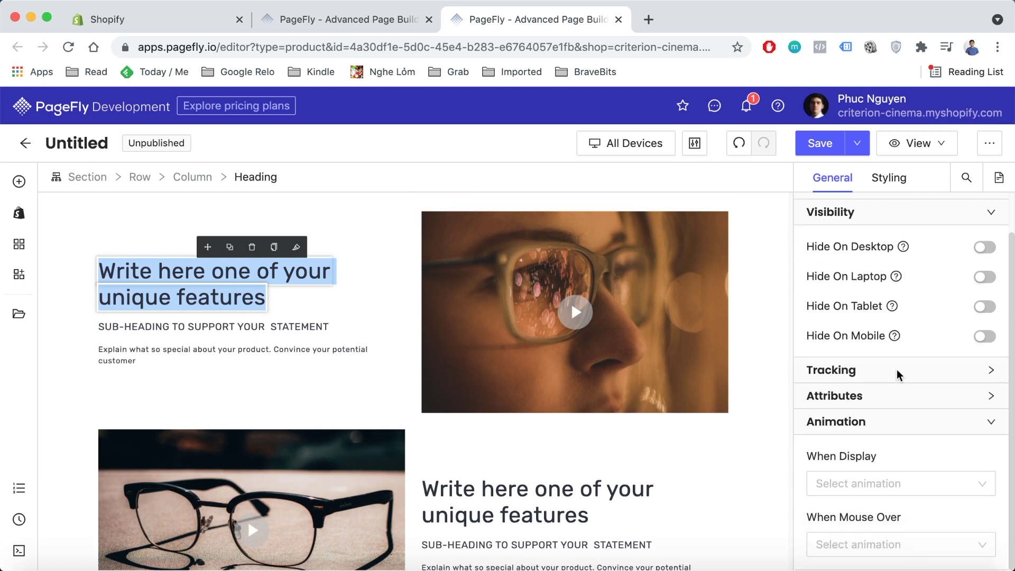
pyautogui.scroll(2, 896, 376)
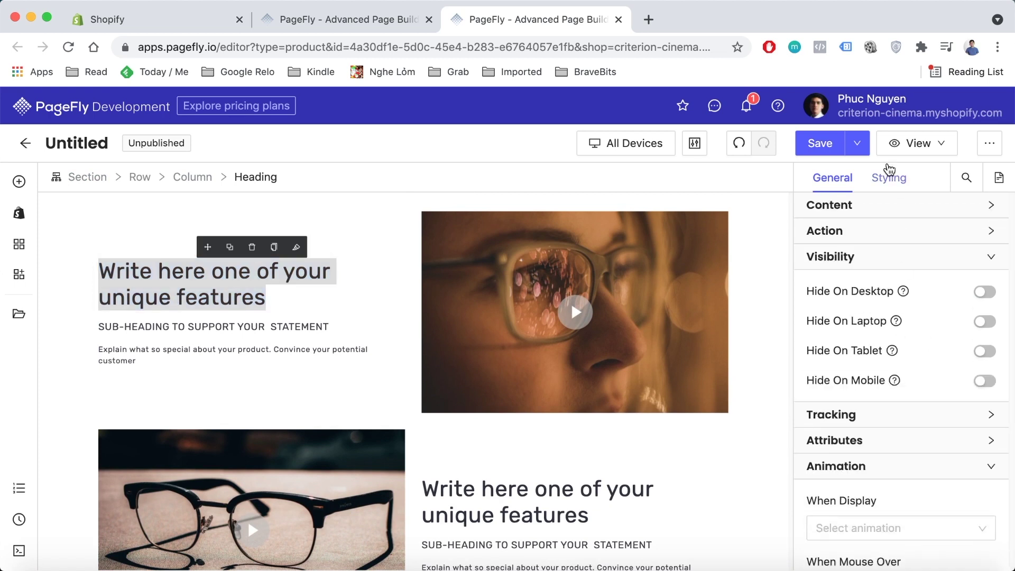
pyautogui.click(886, 184)
pyautogui.scroll(-5, 876, 315)
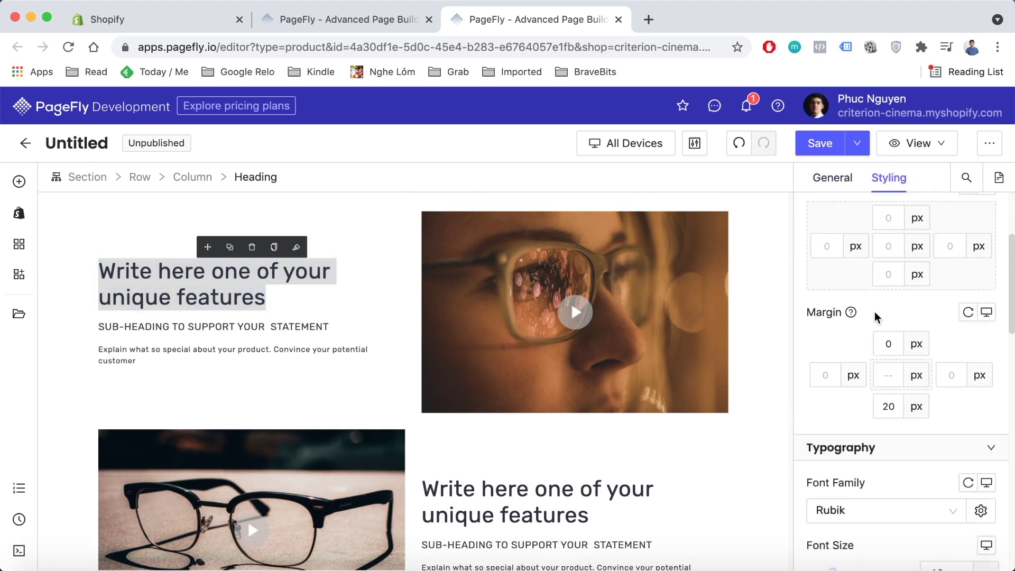
pyautogui.scroll(-1, 877, 316)
pyautogui.click(862, 327)
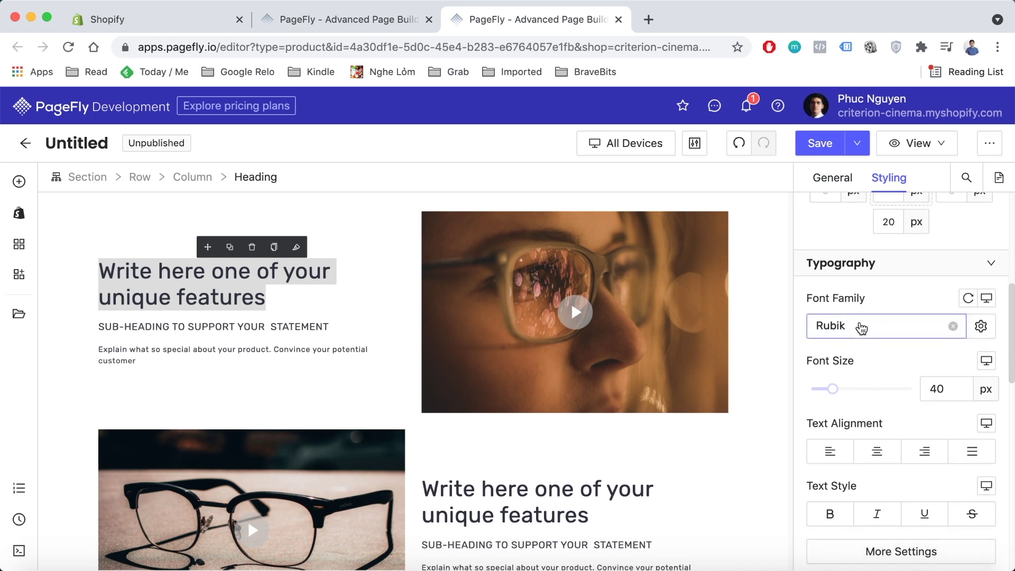
pyautogui.scroll(-1, 868, 356)
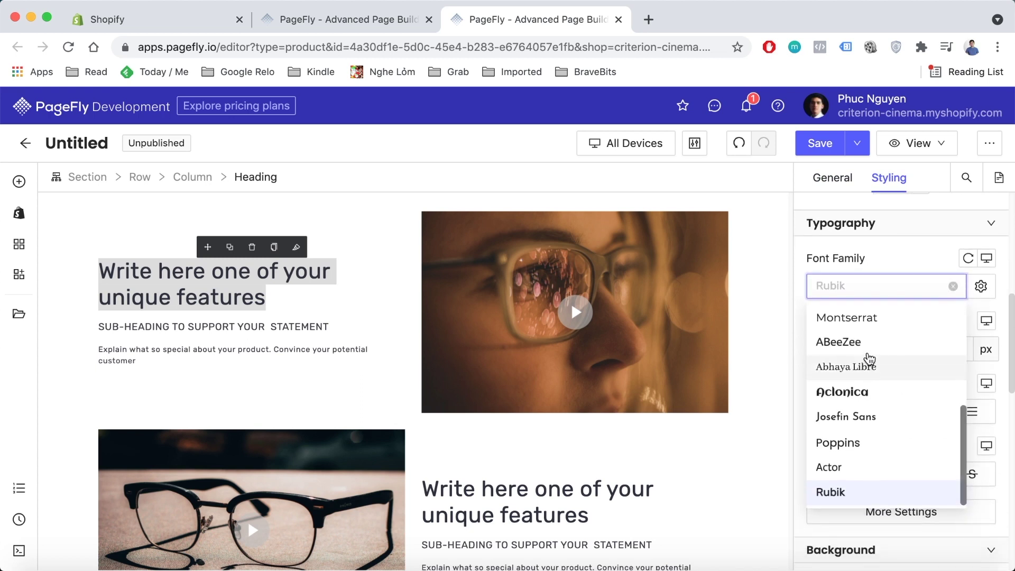
pyautogui.click(868, 348)
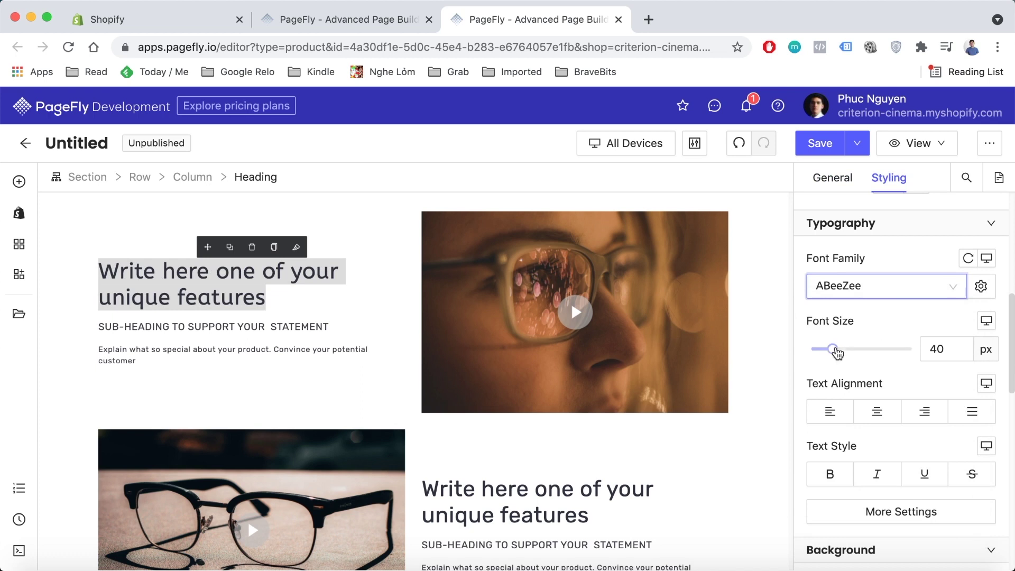
pyautogui.moveTo(834, 354)
pyautogui.moveTo(834, 350)
pyautogui.mouseDown()
pyautogui.moveTo(851, 351)
pyautogui.moveTo(833, 355)
pyautogui.moveTo(843, 357)
pyautogui.mouseUp()
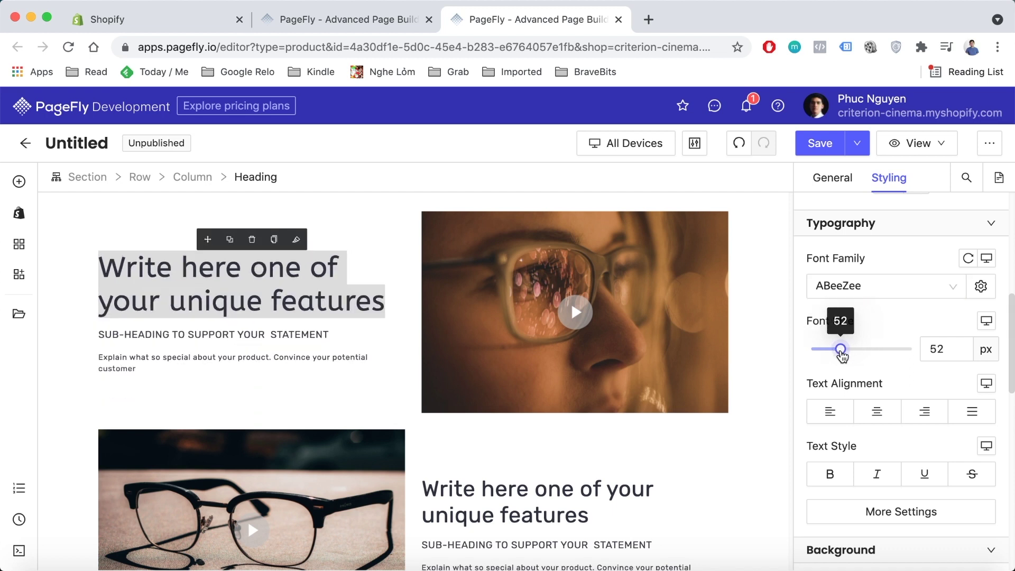
# - Set the product source of the Product List under Related Product to All
pyautogui.scroll(-8, 544, 378)
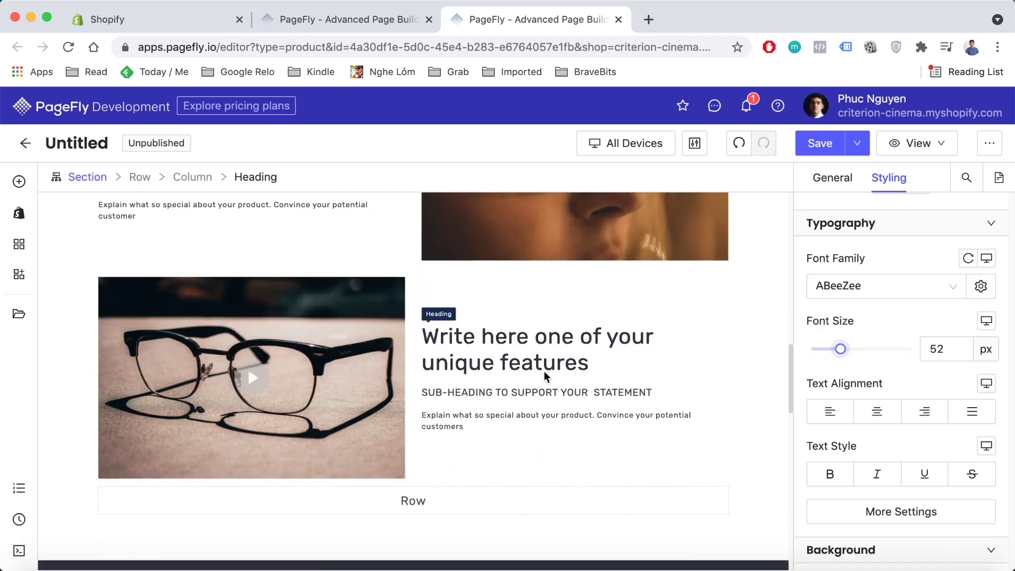
pyautogui.scroll(-4, 544, 376)
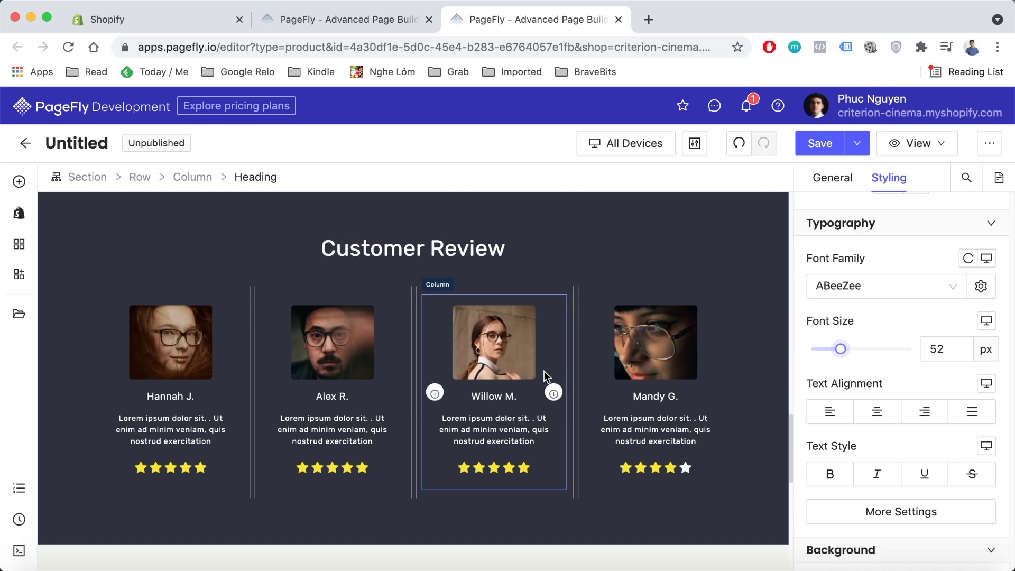
pyautogui.scroll(-10, 545, 375)
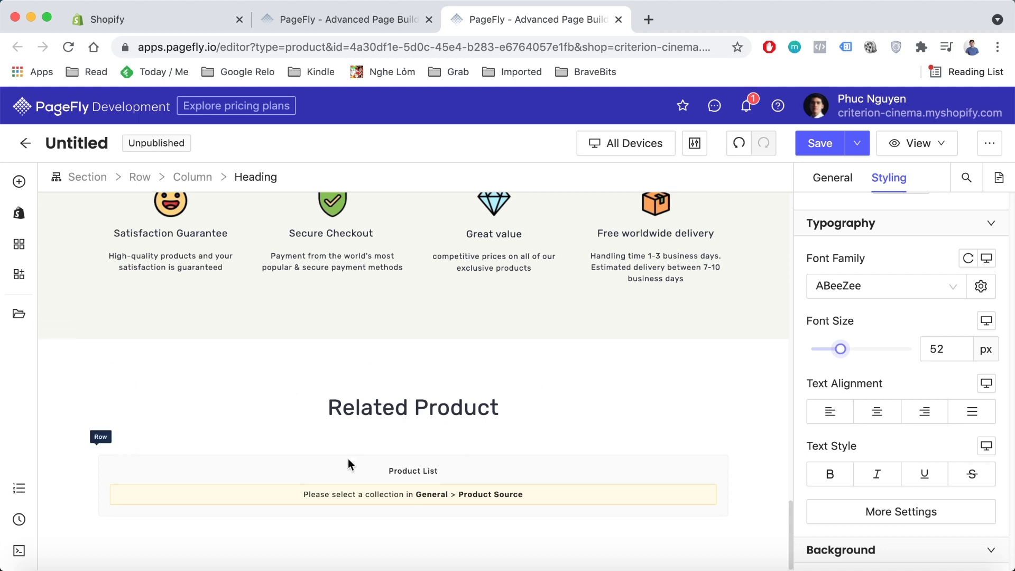
pyautogui.click(327, 494)
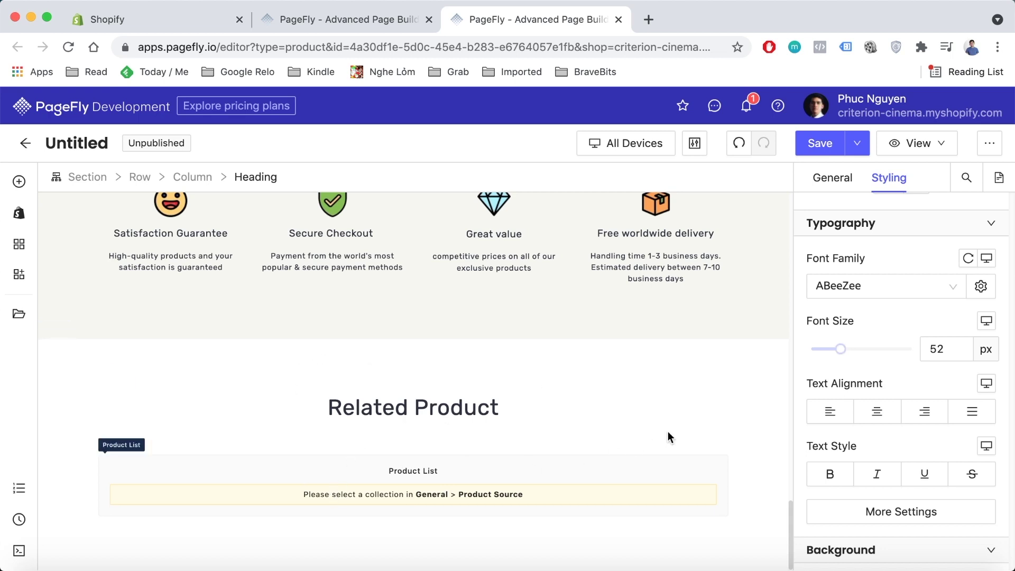
pyautogui.scroll(8, 867, 346)
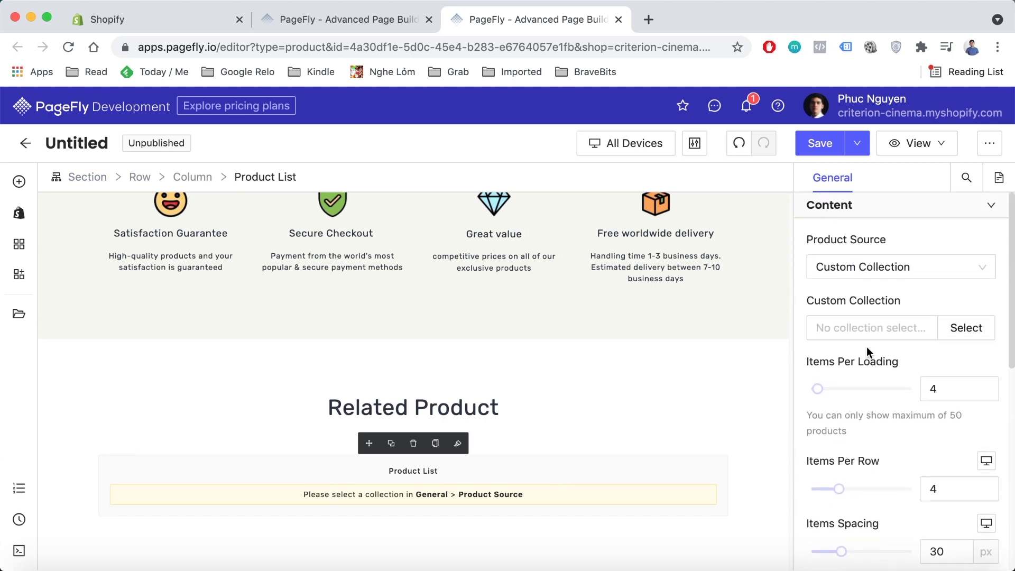
pyautogui.click(914, 274)
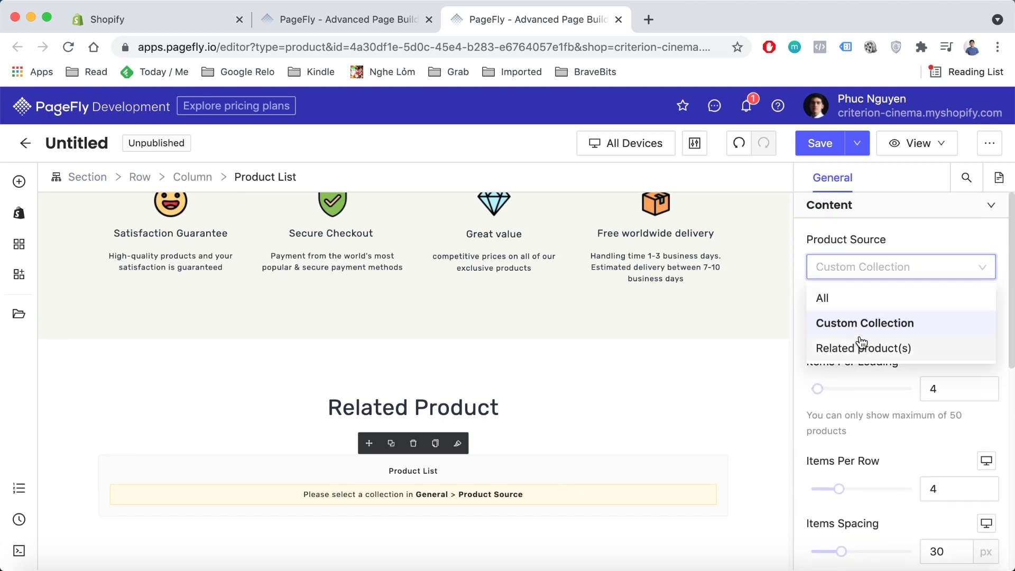
pyautogui.click(876, 301)
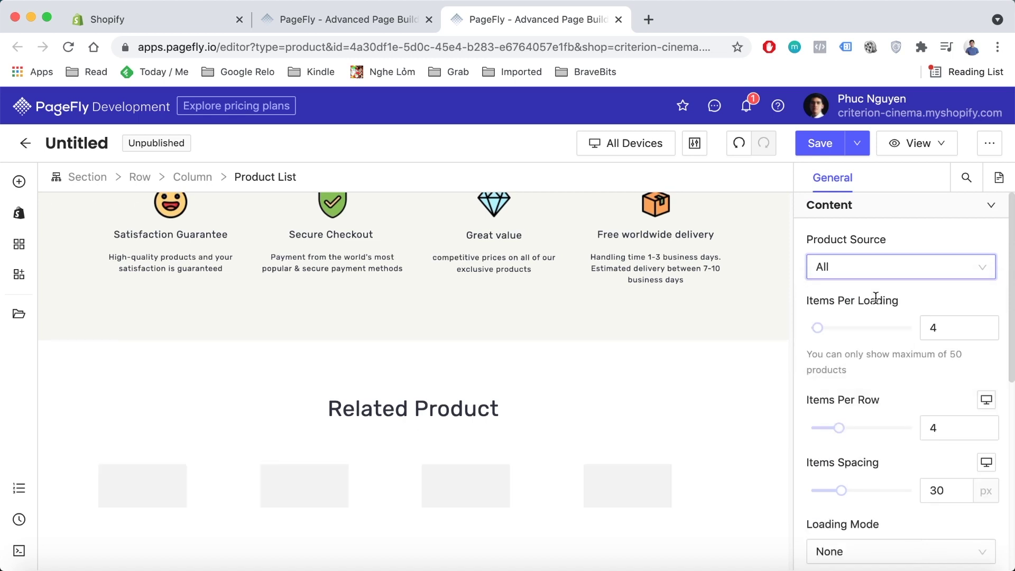
pyautogui.scroll(-3, 566, 395)
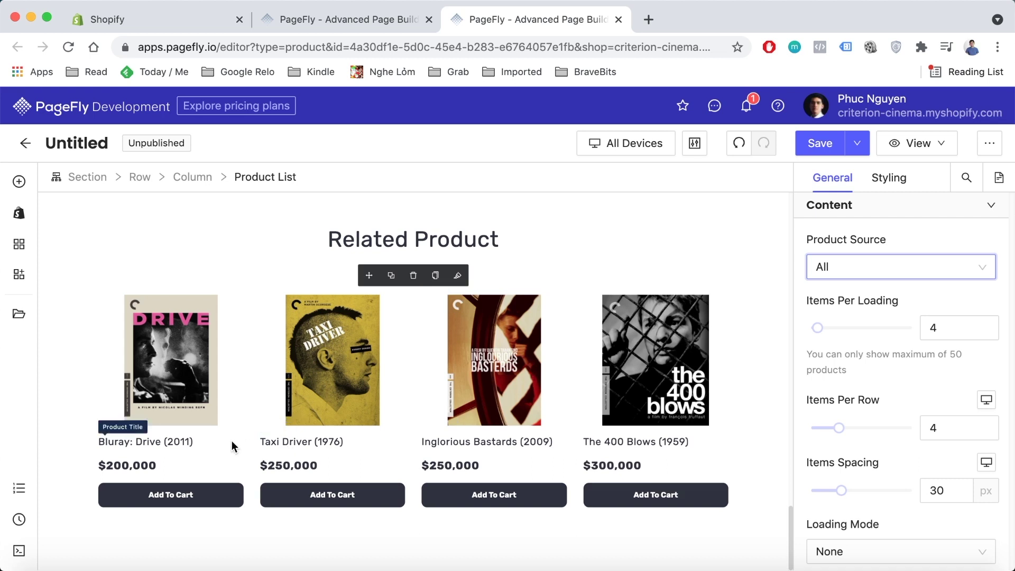
# - Examine the general settings of the first related product's title, from its HTML tag and product link to visibility and animation
pyautogui.click(209, 442)
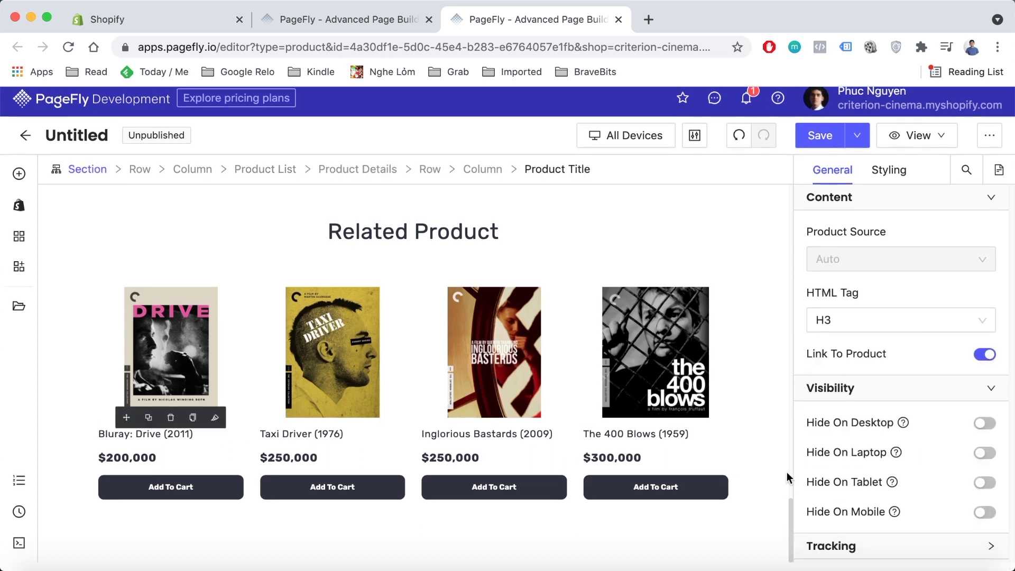
pyautogui.scroll(-4, 885, 448)
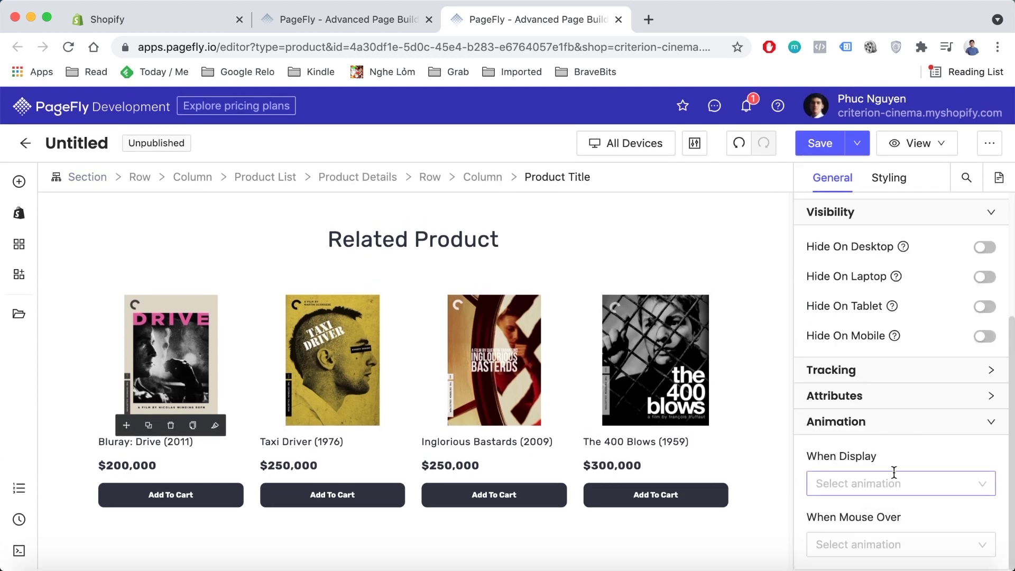
pyautogui.scroll(3, 907, 449)
pyautogui.scroll(2, 908, 449)
# - Save the product page and open its storefront preview from the editor
pyautogui.scroll(10, 586, 316)
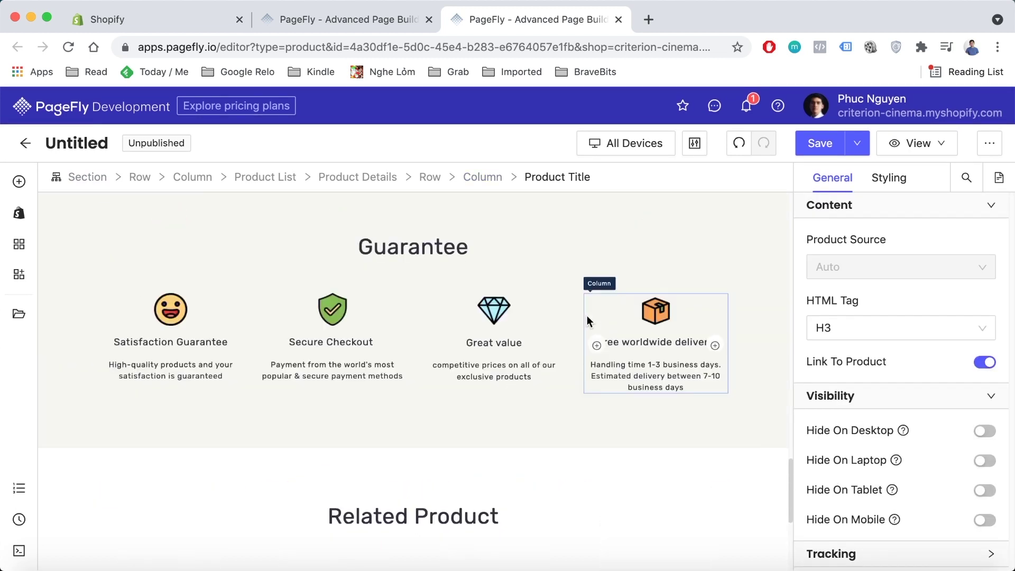
pyautogui.scroll(10, 587, 315)
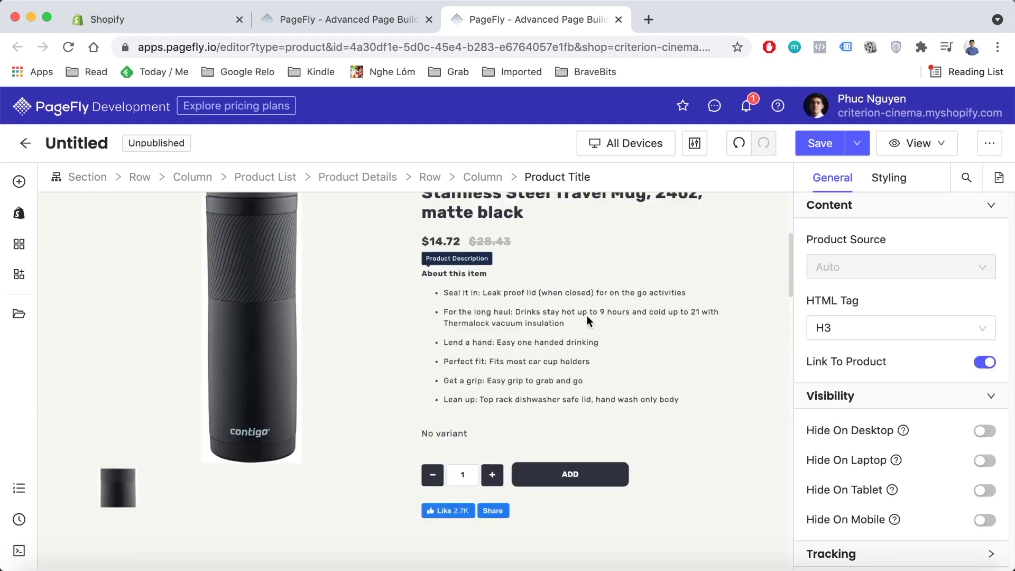
pyautogui.scroll(3, 587, 321)
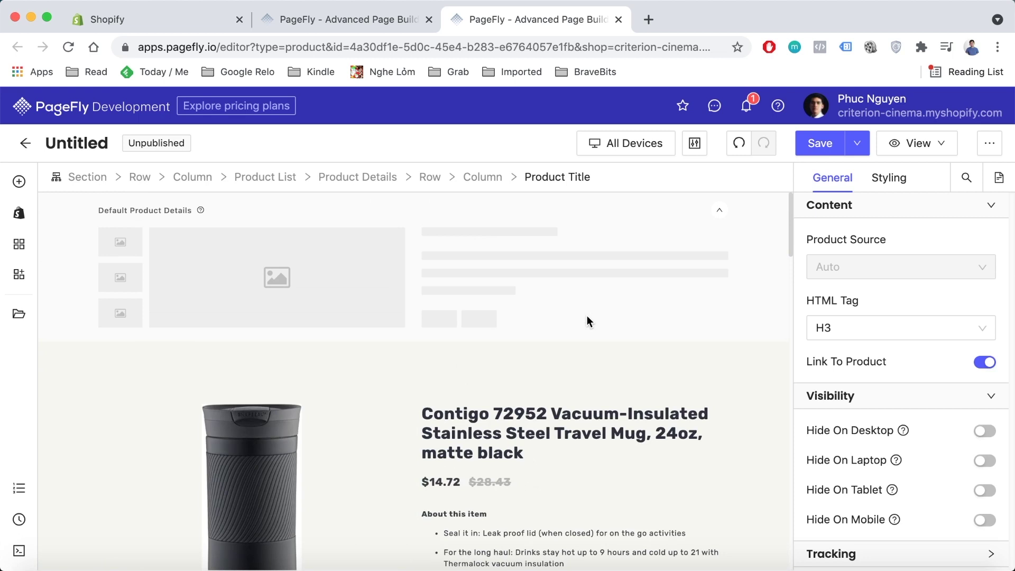
pyautogui.click(586, 316)
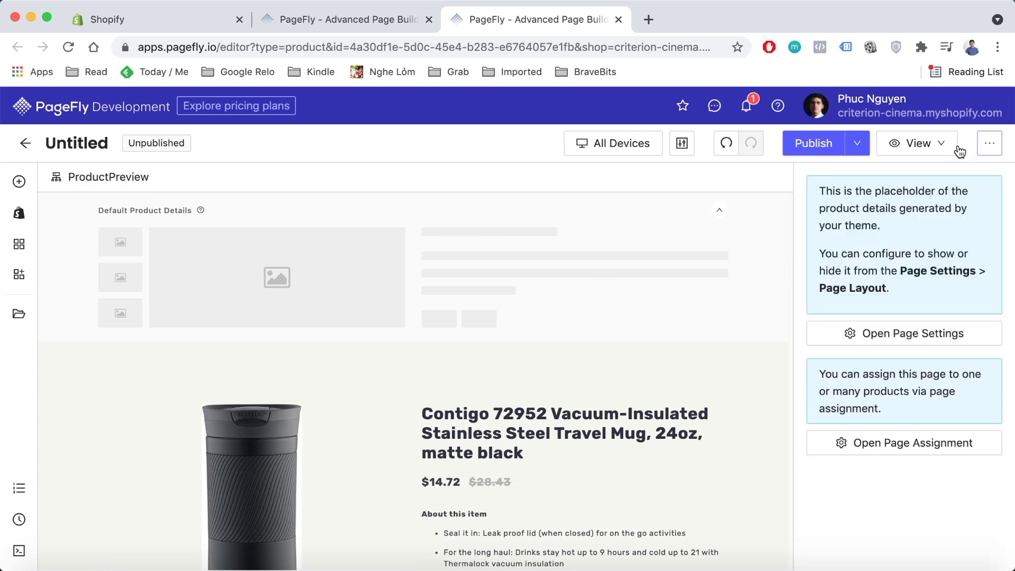
pyautogui.click(941, 147)
pyautogui.click(942, 149)
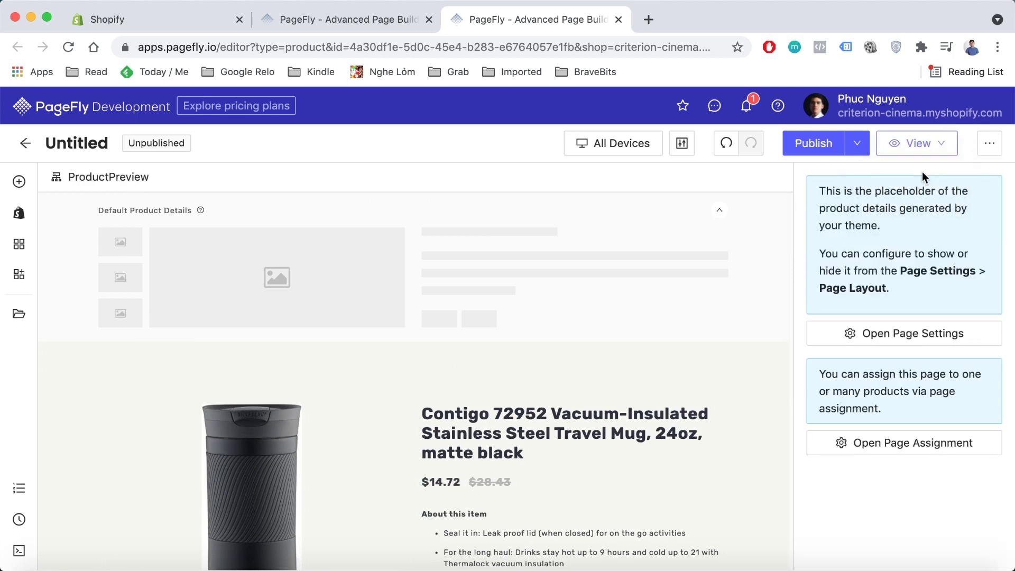
pyautogui.moveTo(922, 154)
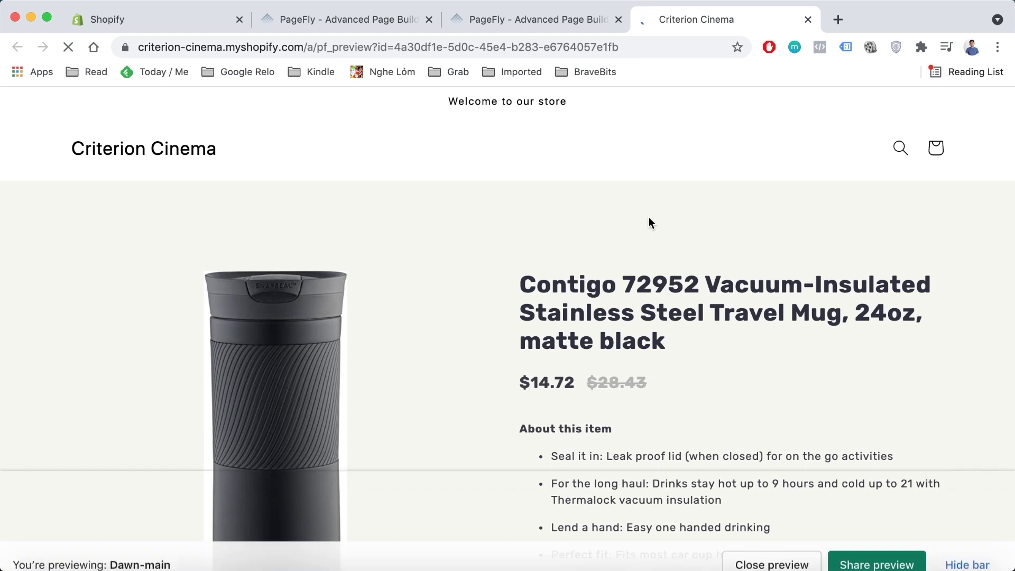
# - Examine the previewed product page from the travel mug details through the guarantee section to the related products
pyautogui.scroll(-12, 720, 213)
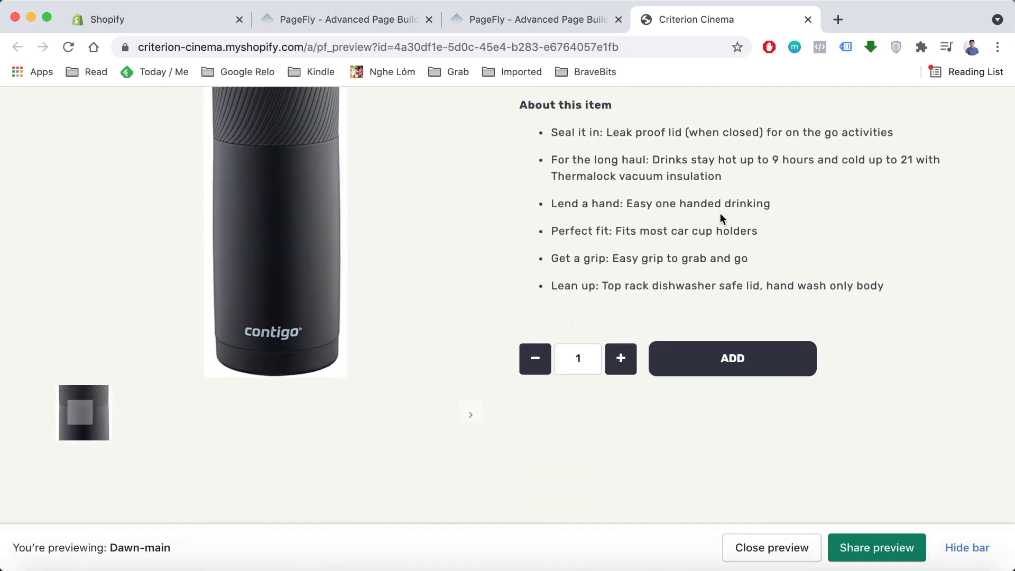
pyautogui.scroll(-12, 720, 213)
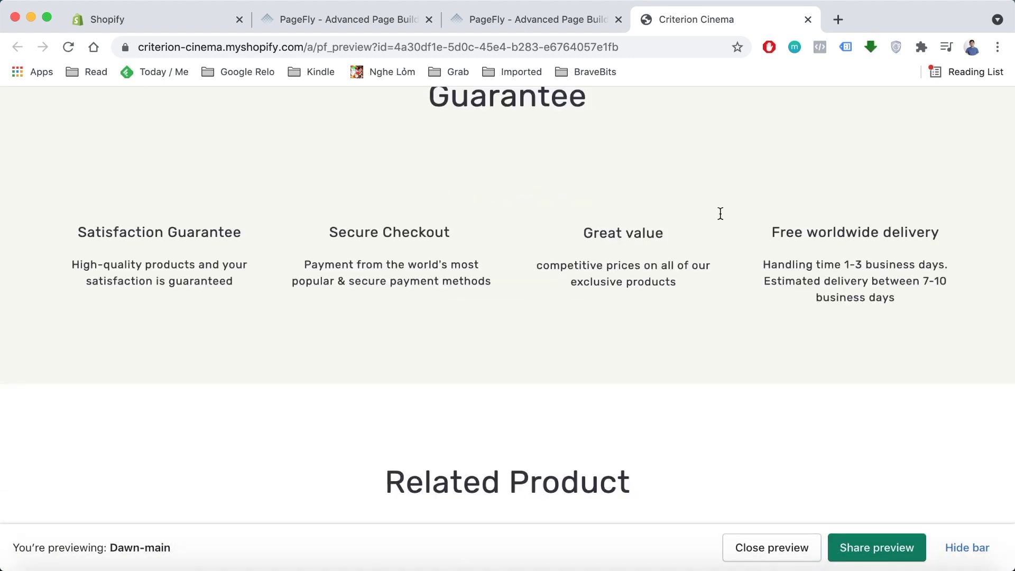
pyautogui.scroll(-6, 719, 214)
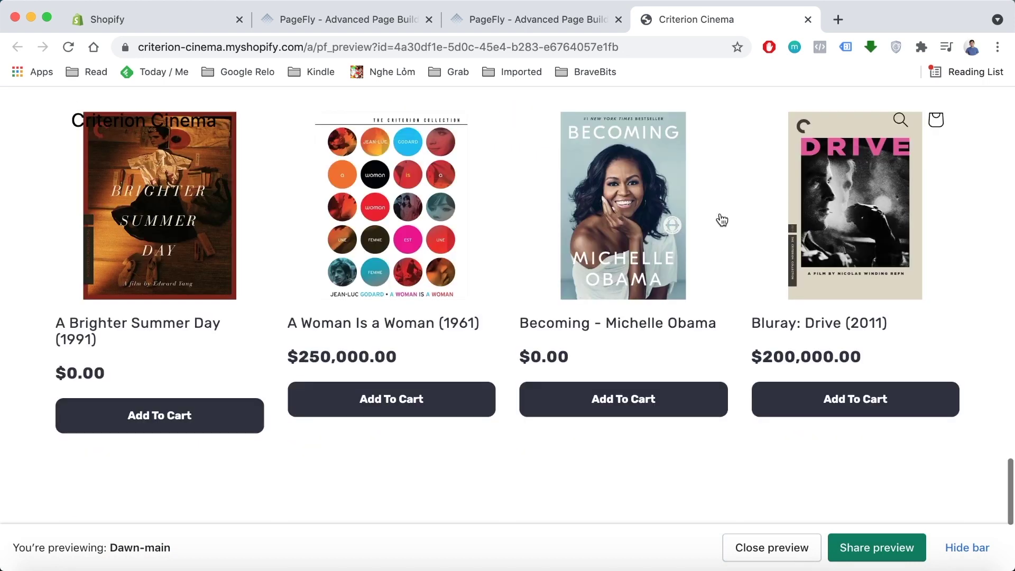
pyautogui.scroll(15, 720, 214)
pyautogui.scroll(15, 721, 218)
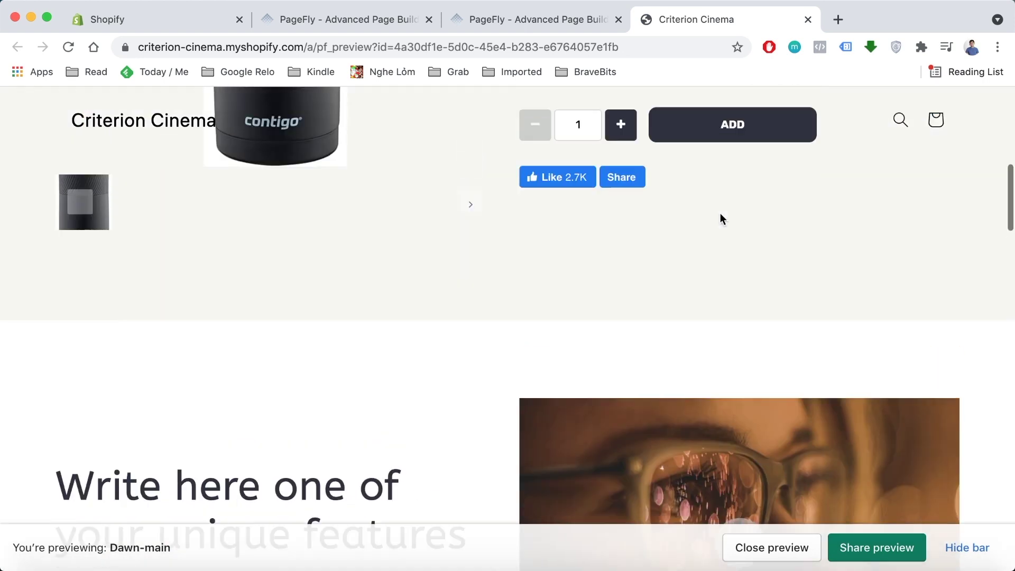